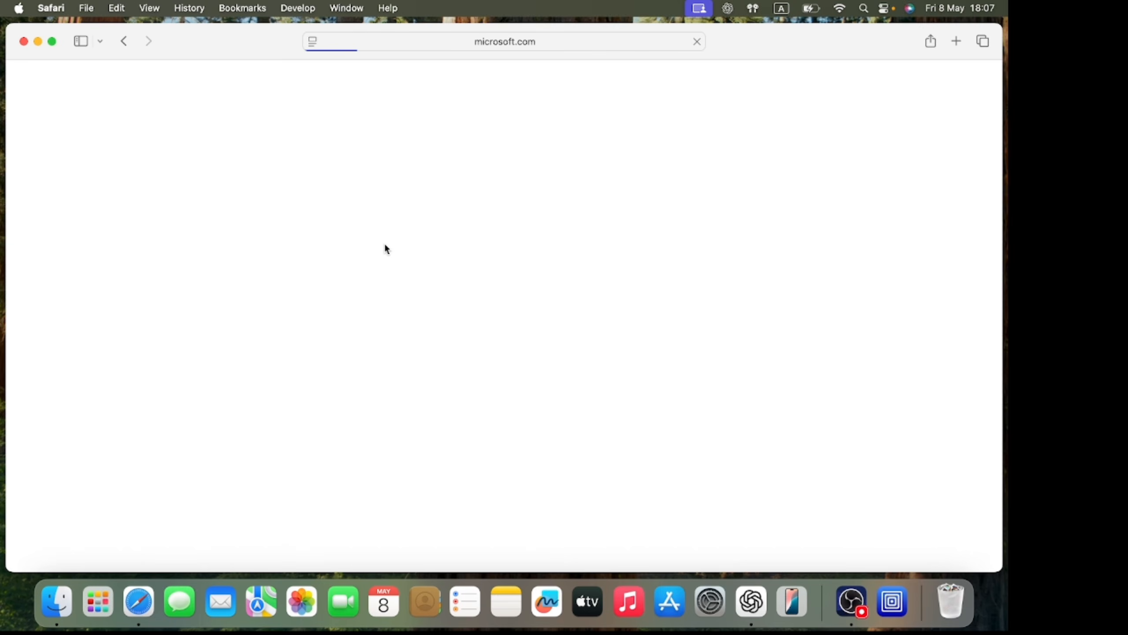
- Choose the Windows 11 (Arm64 için çok sürümlü ISO) edition on the Microsoft download page and confirm it
scroll(152, 462, down, 3)
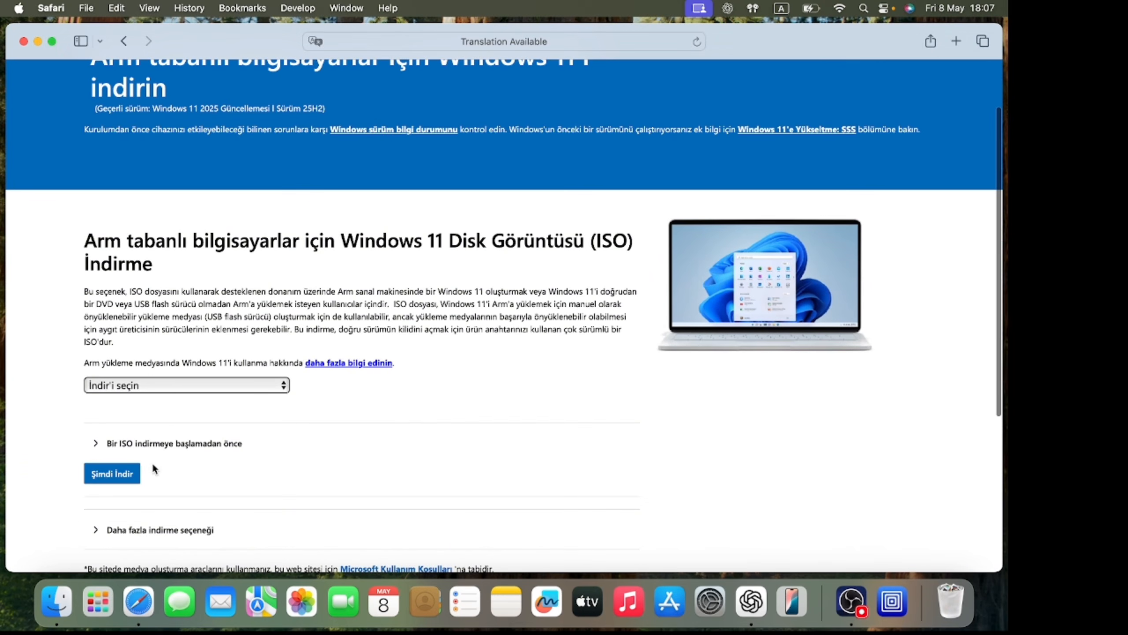
click(179, 388)
click(183, 400)
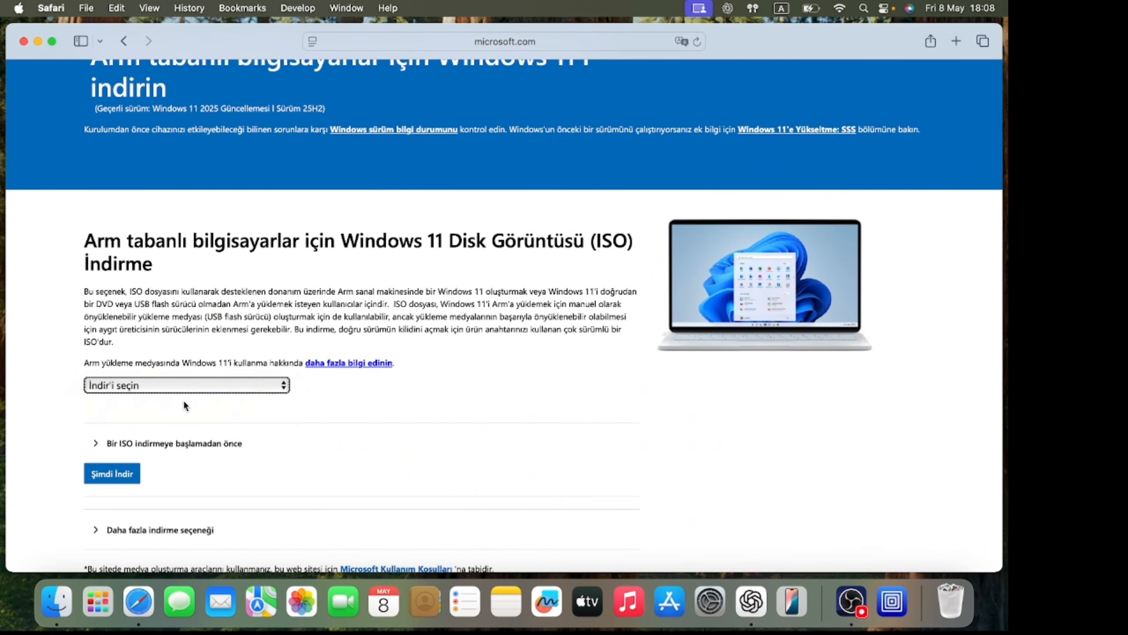
scroll(183, 399, down, 3)
click(128, 394)
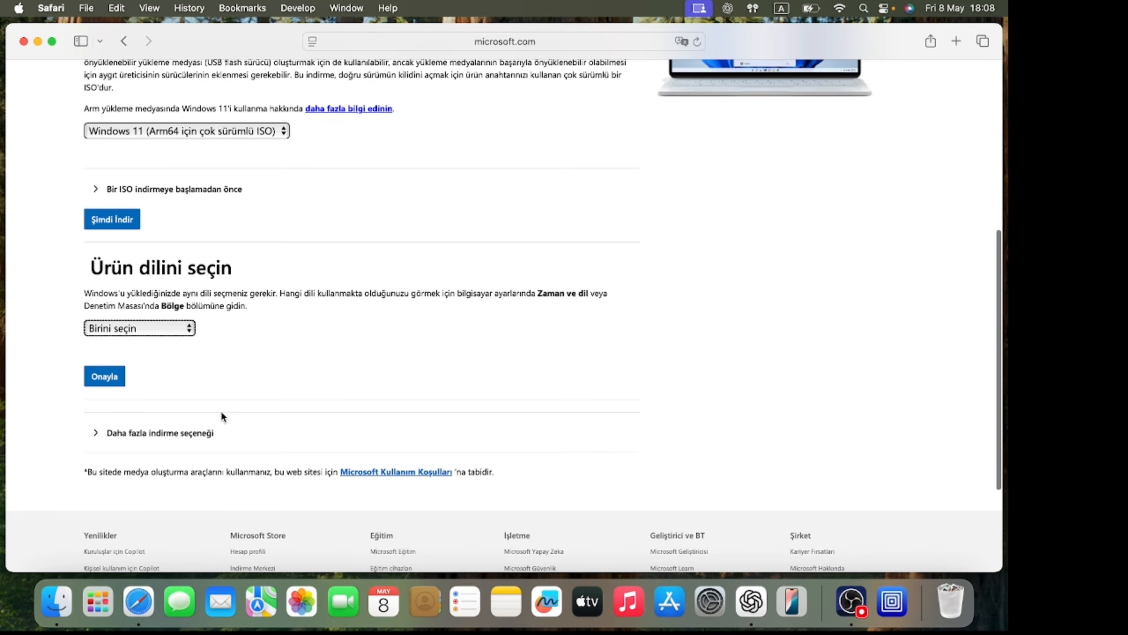
- Select İngilizce (ABD) as the product language and confirm the request
scroll(220, 411, down, 2)
click(177, 296)
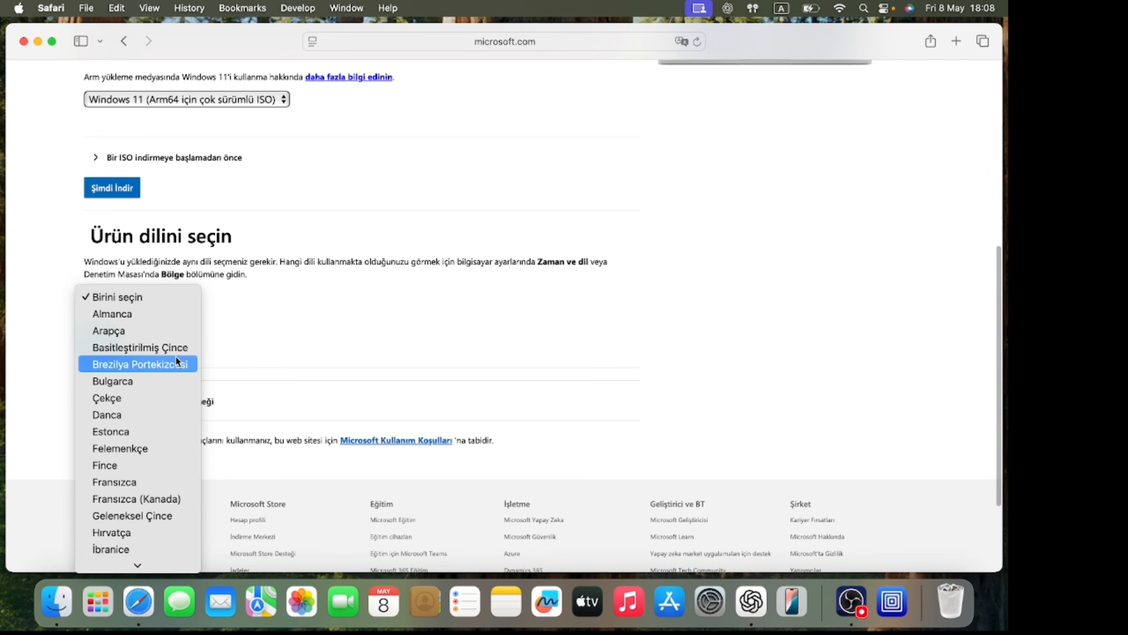
scroll(176, 356, down, 5)
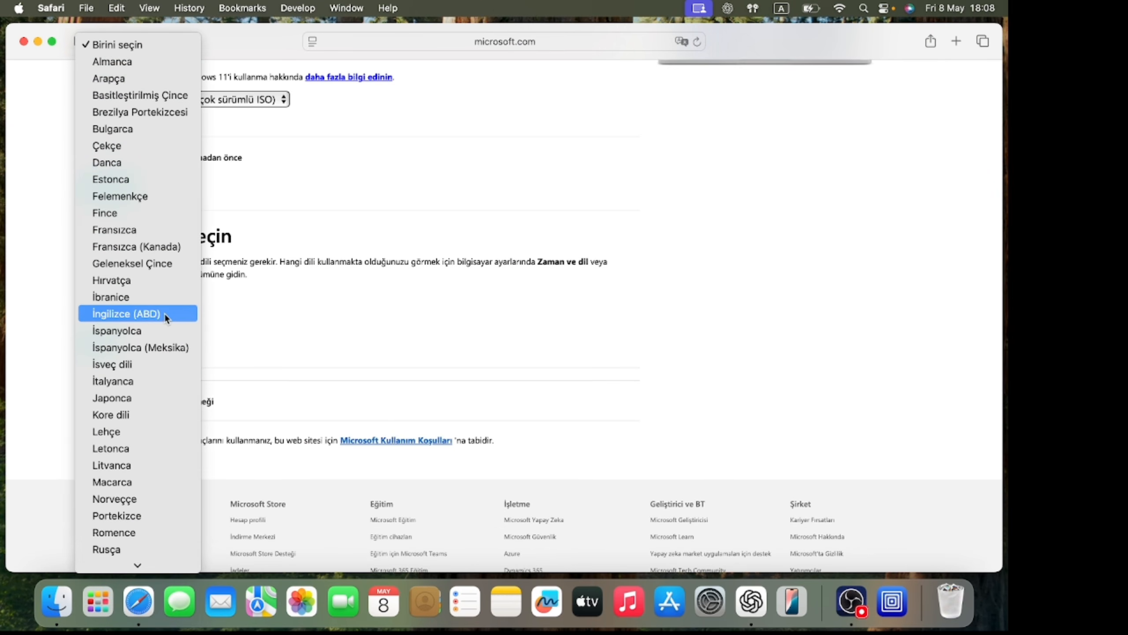
click(164, 312)
click(106, 345)
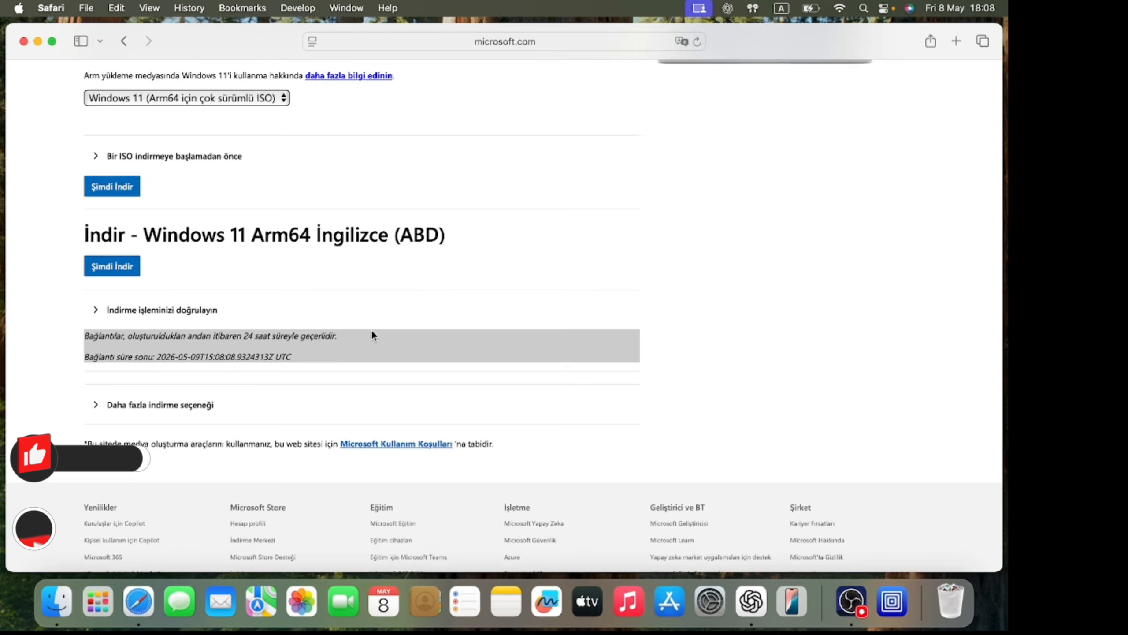
- Start downloading the Windows 11 Arm64 English ISO and open the browser's downloads list to follow it
scroll(373, 335, down, 3)
click(122, 142)
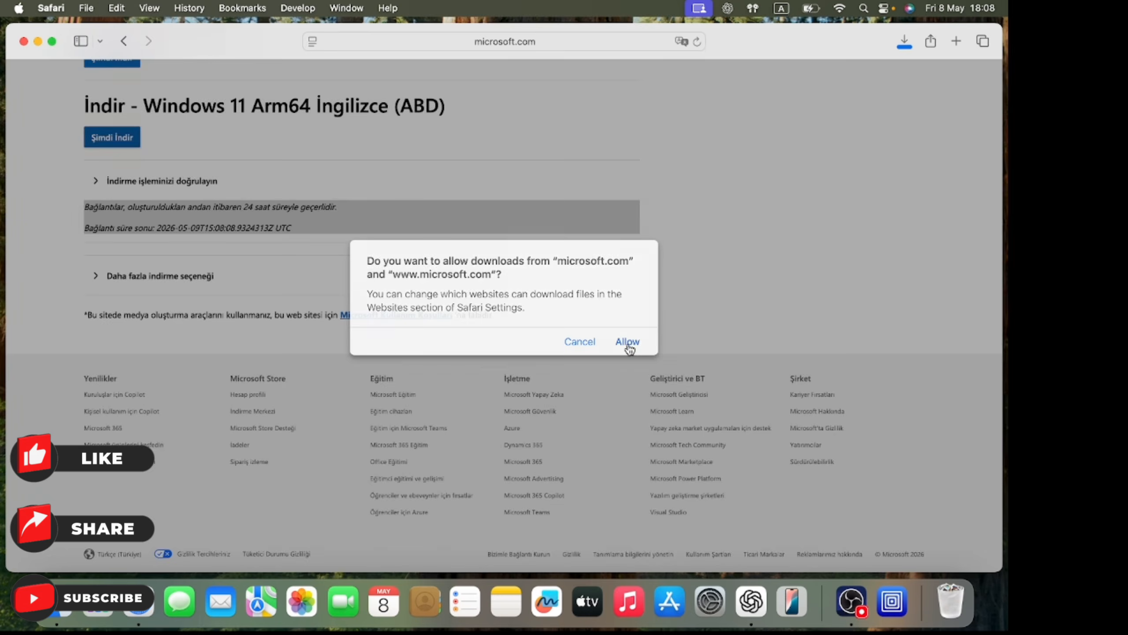
click(627, 342)
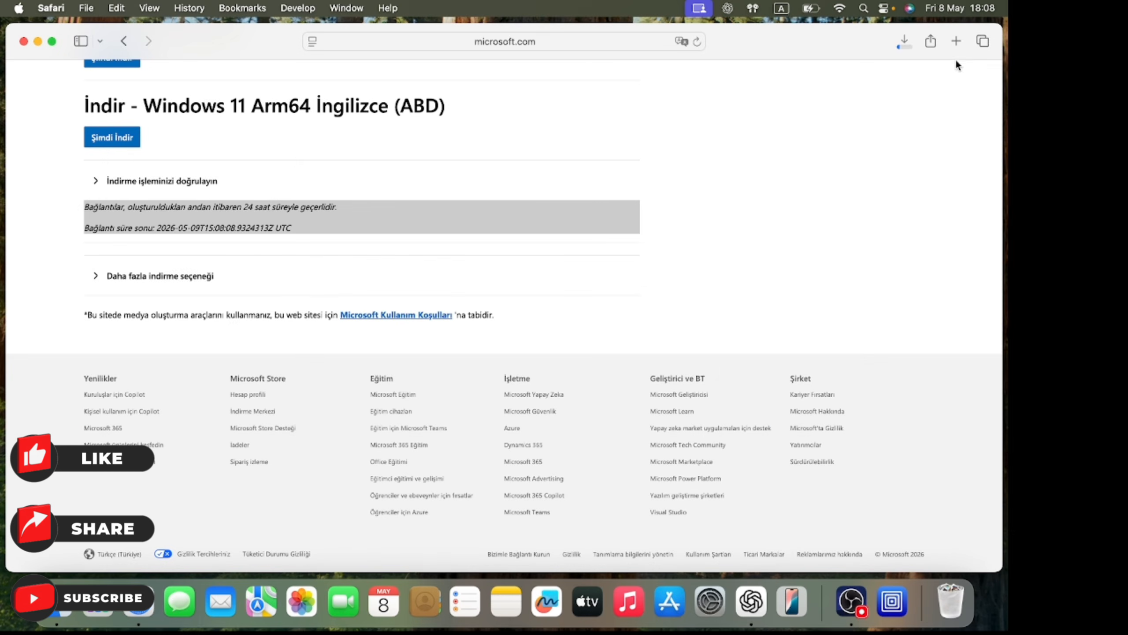
click(905, 40)
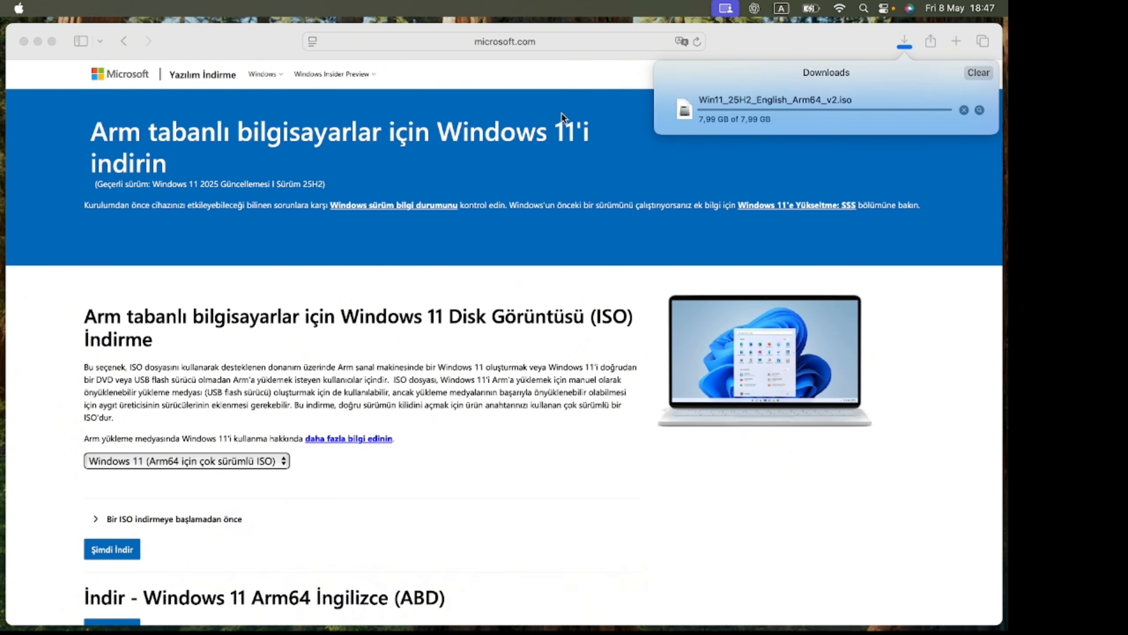
click(564, 111)
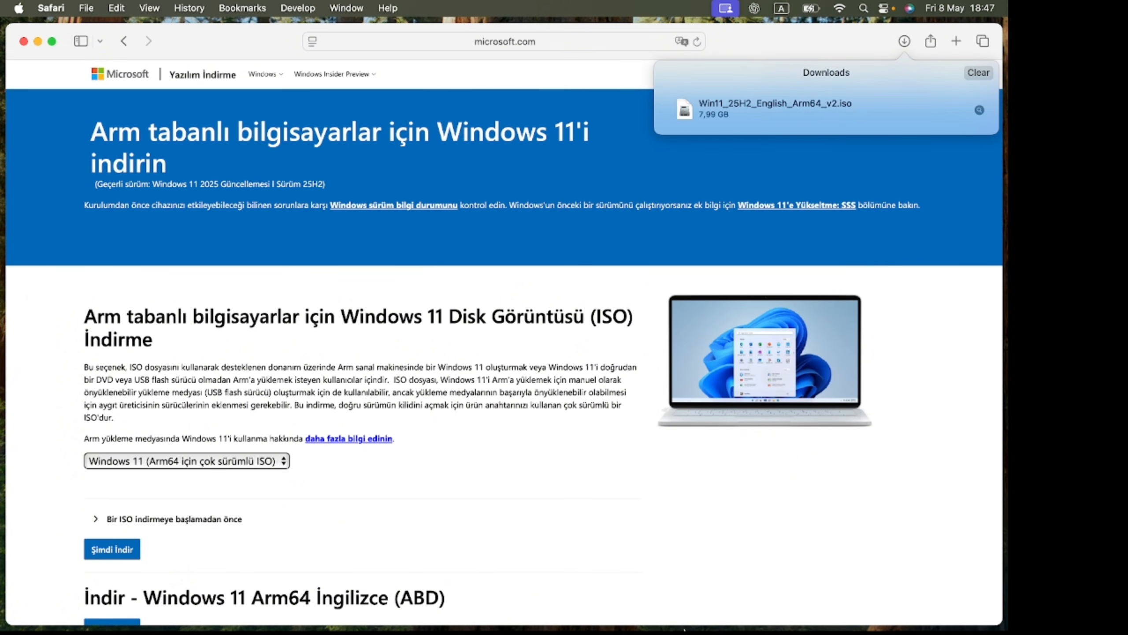
- Open UTM and start creating a new virtualized virtual machine with the Windows preset
mouse_move(684, 630)
click(857, 609)
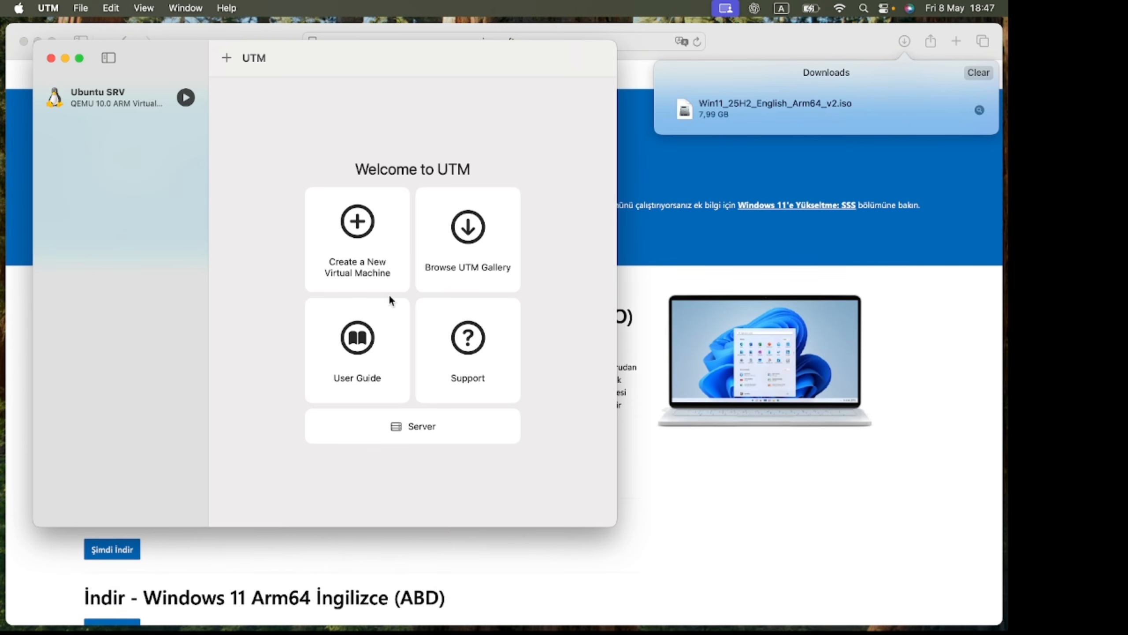
click(226, 63)
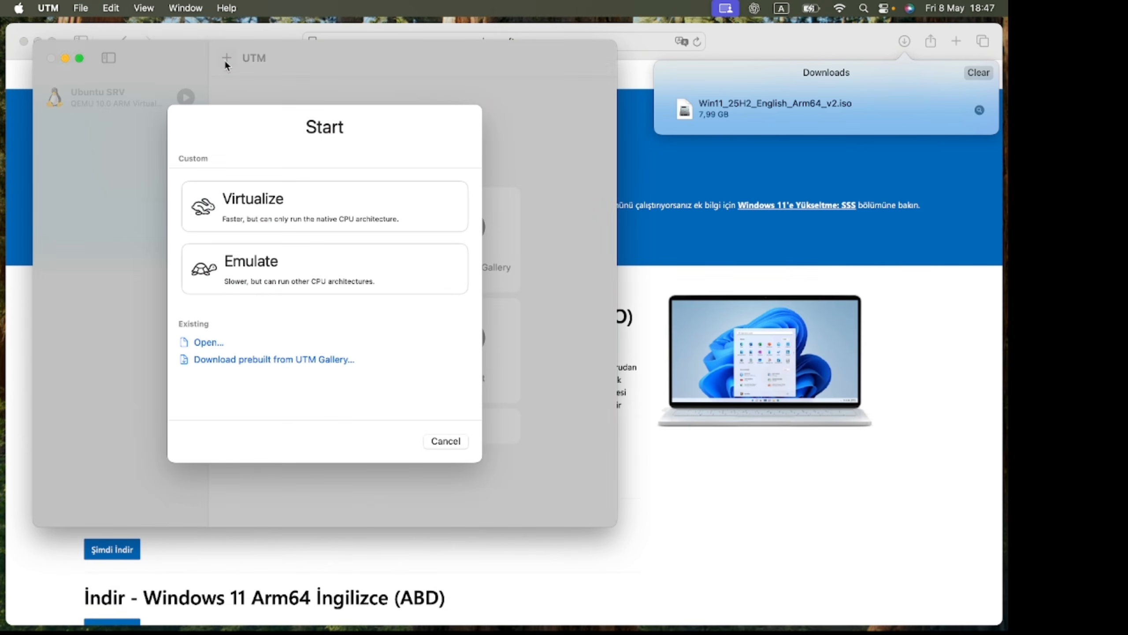
click(276, 220)
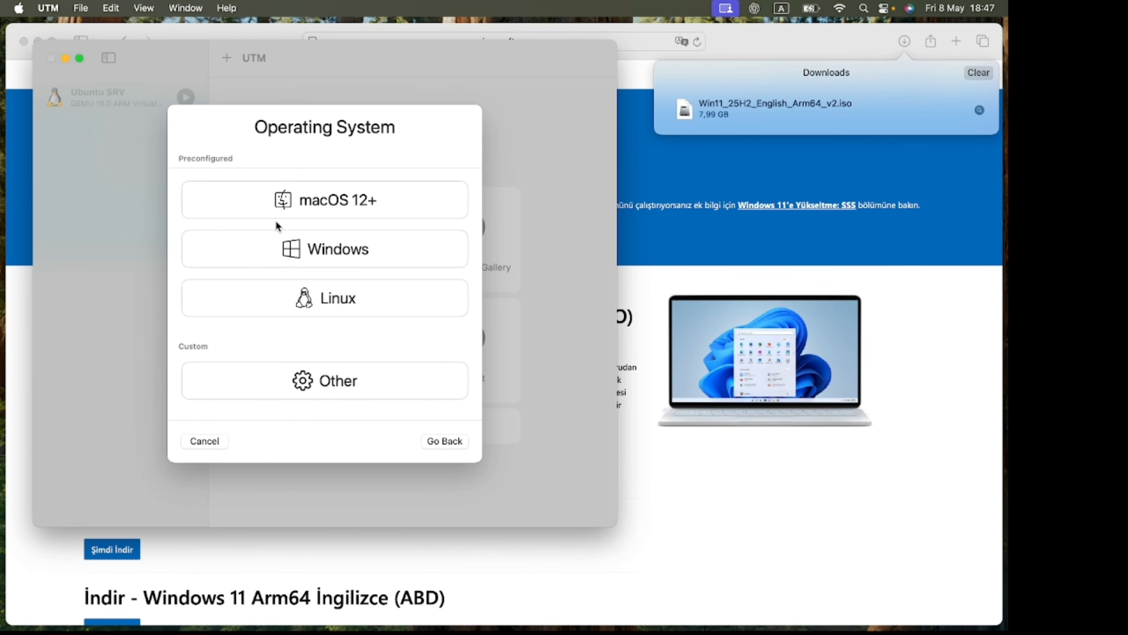
click(280, 249)
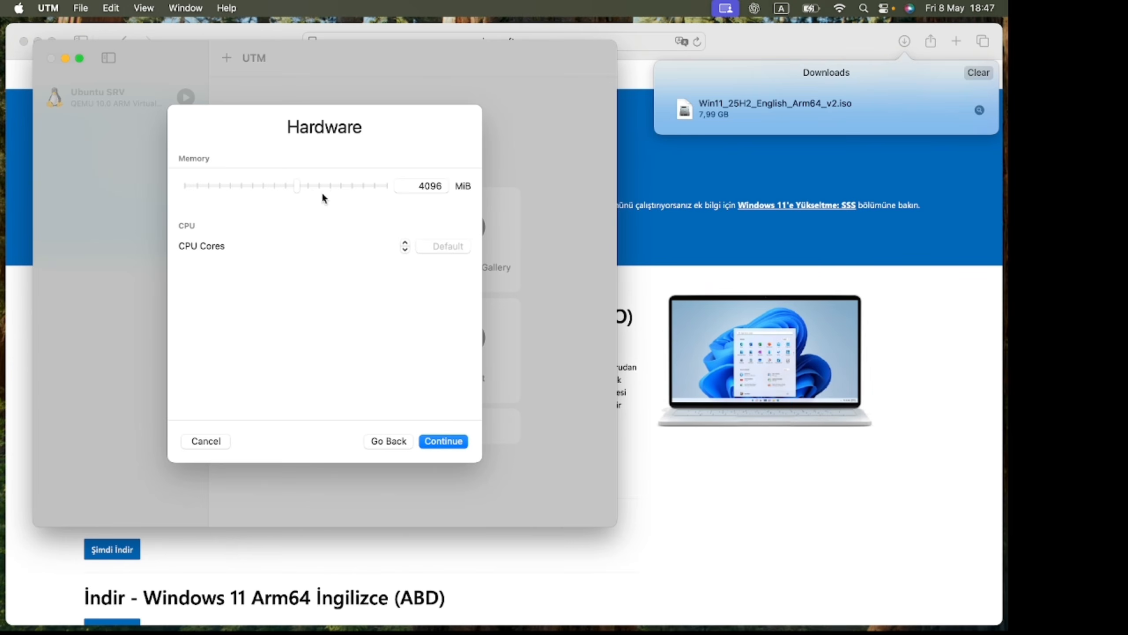
- Set the virtual machine's memory to 8 GB and its CPU cores to 4, then continue
drag(313, 190, 322, 187)
click(406, 243)
click(459, 441)
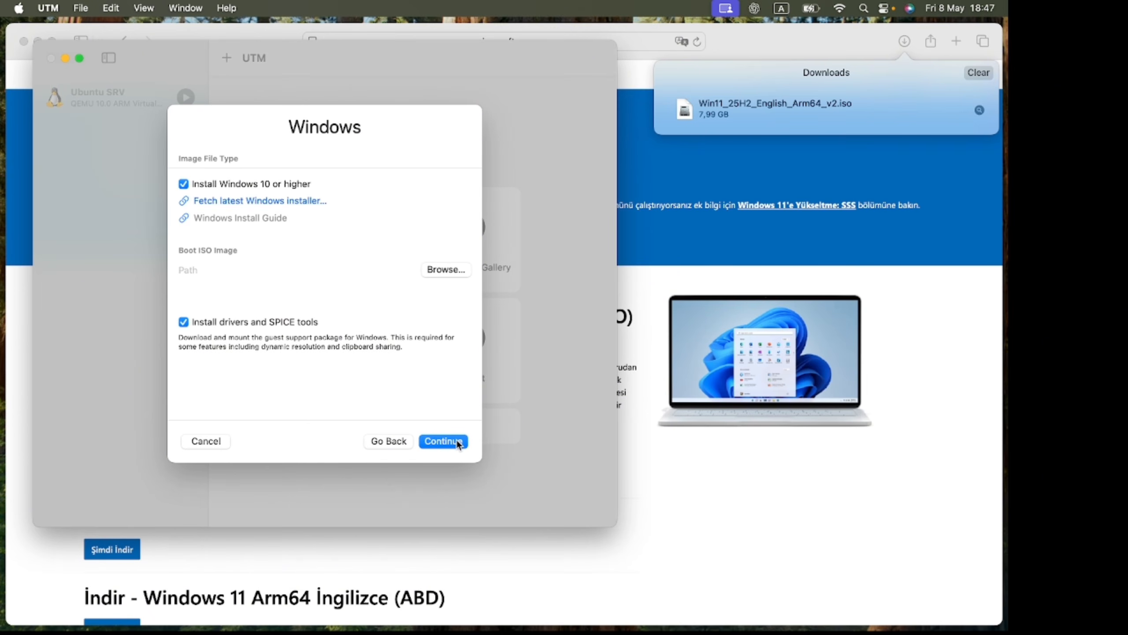
- Browse to Downloads and pick Win11_25H2_English_Arm64_v2.iso as the boot ISO image, then continue
click(442, 269)
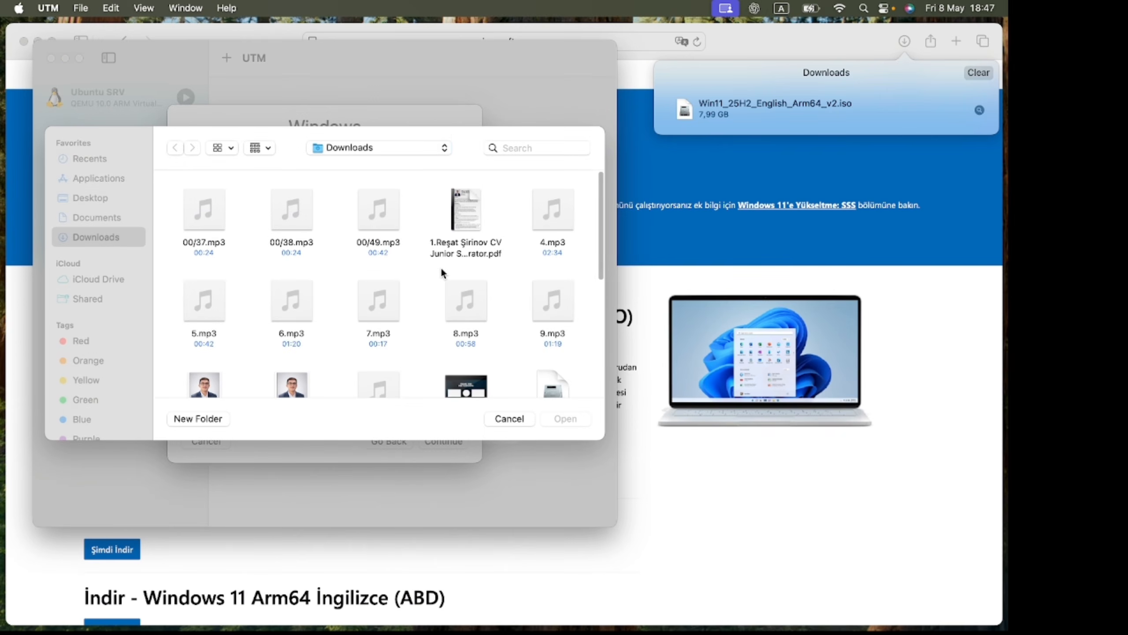
click(112, 218)
click(111, 235)
scroll(383, 287, down, 10)
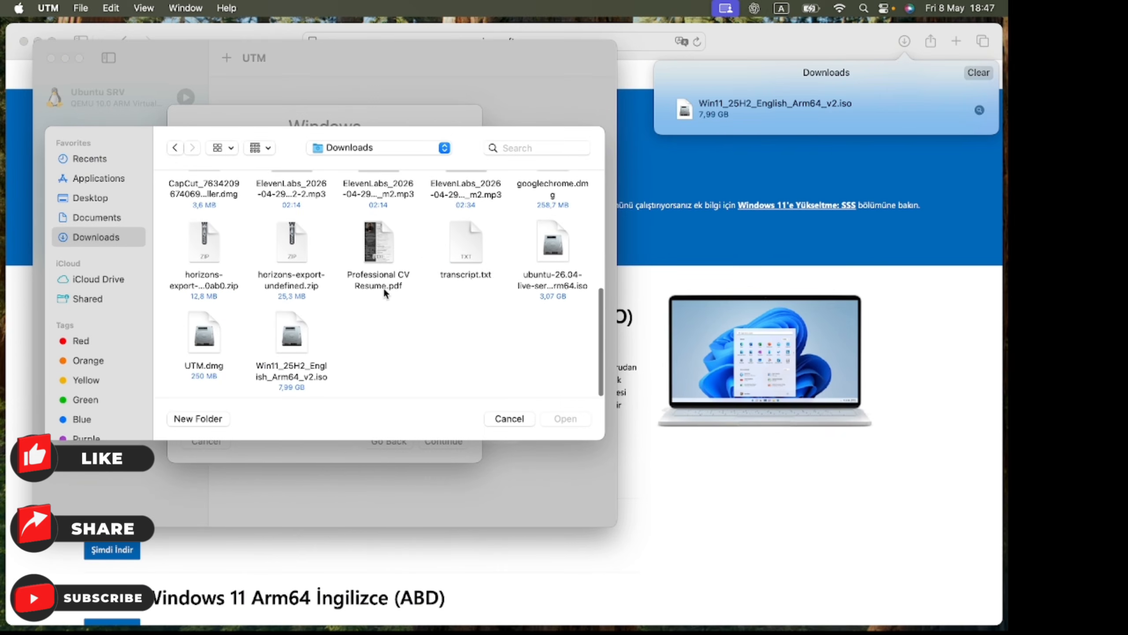
click(287, 347)
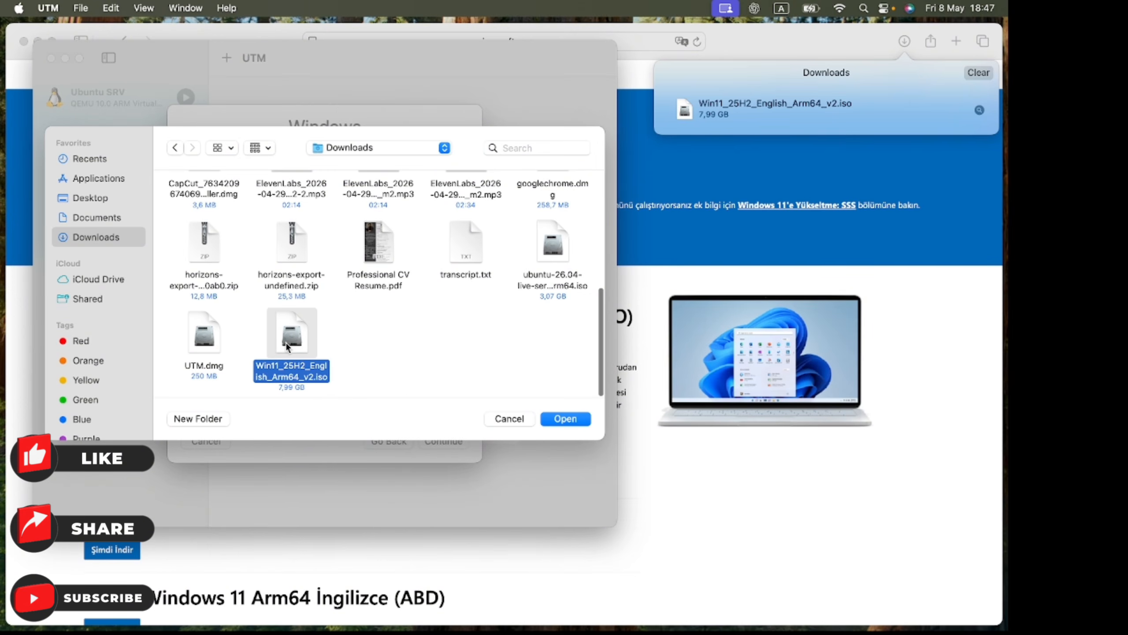
click(552, 420)
click(455, 442)
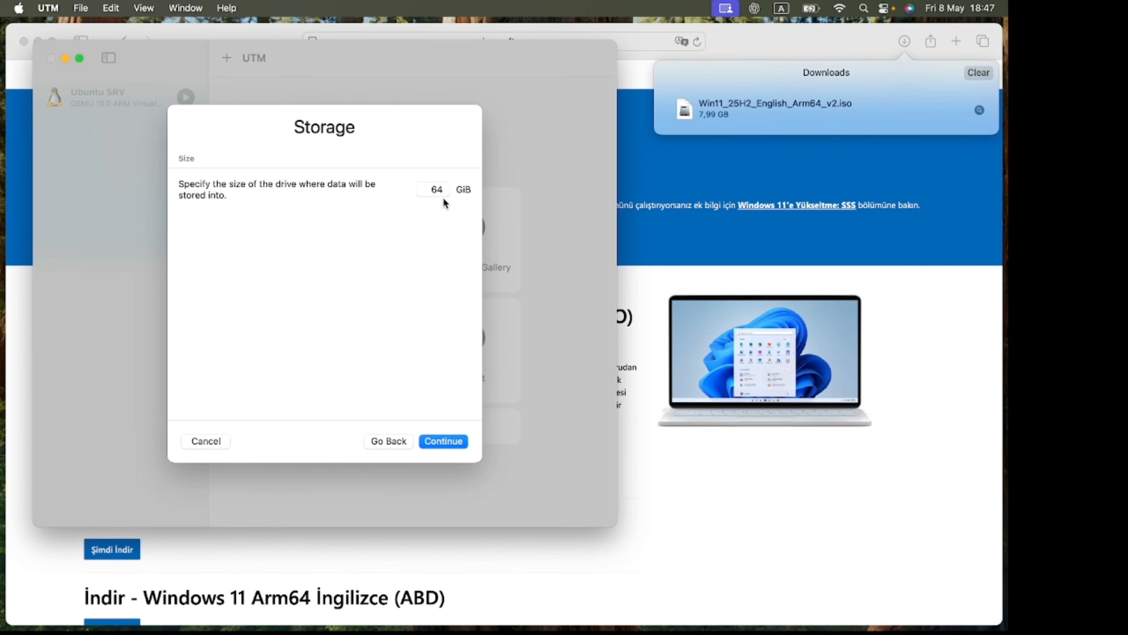
- Set the virtual drive size to 80 GiB and continue
text(80)
click(449, 440)
- Skip the shared directory and save the new Windows 11 VM from the summary
click(453, 441)
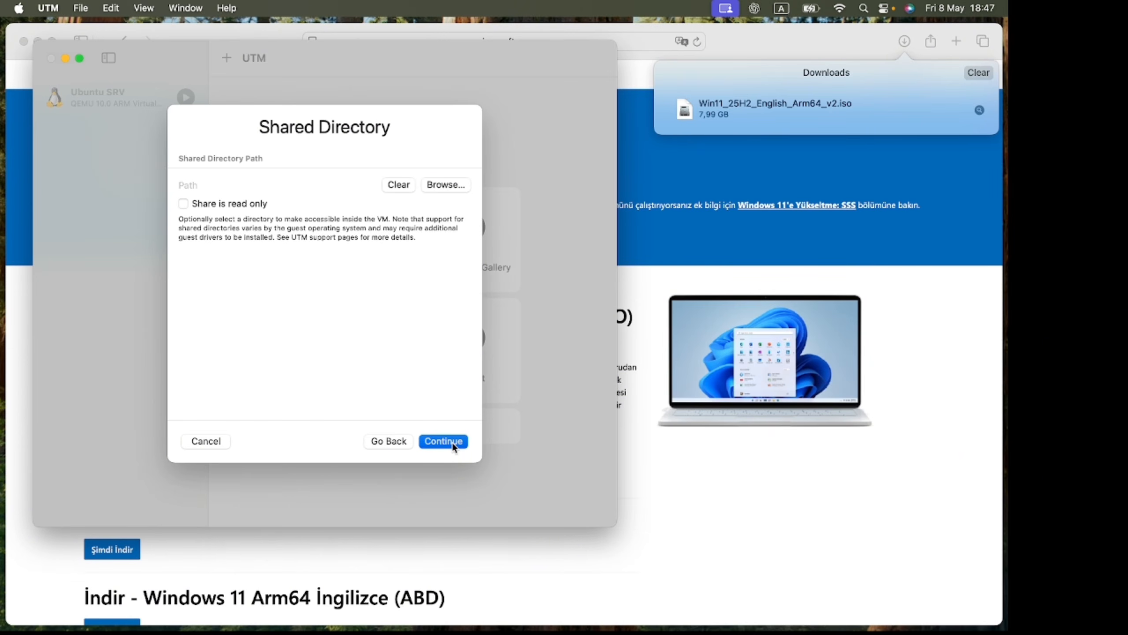
click(329, 156)
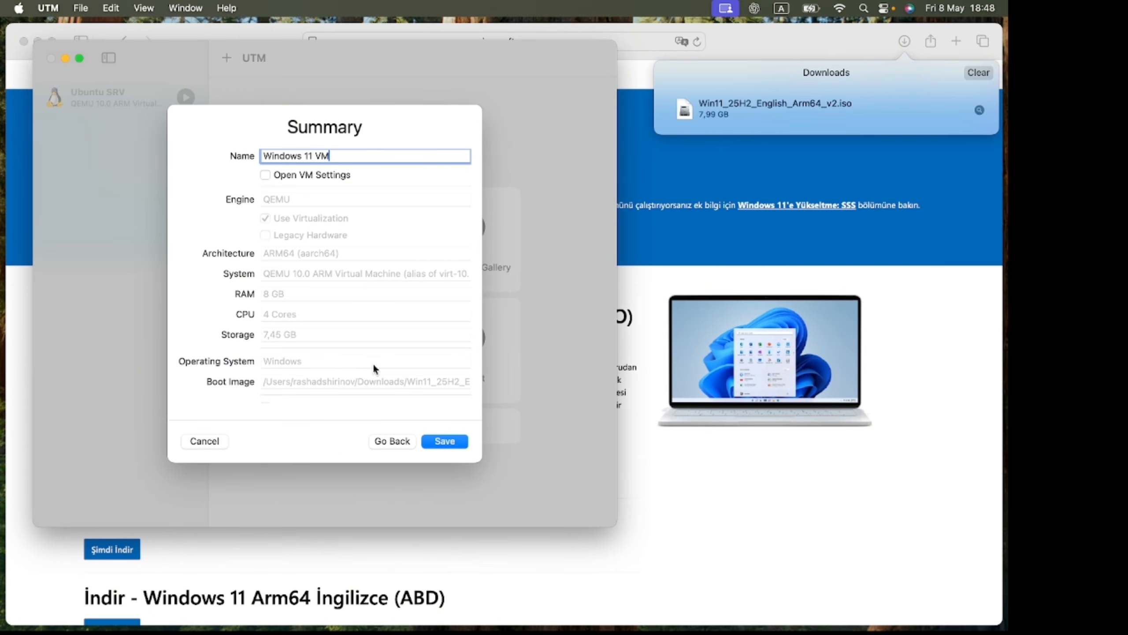
click(445, 441)
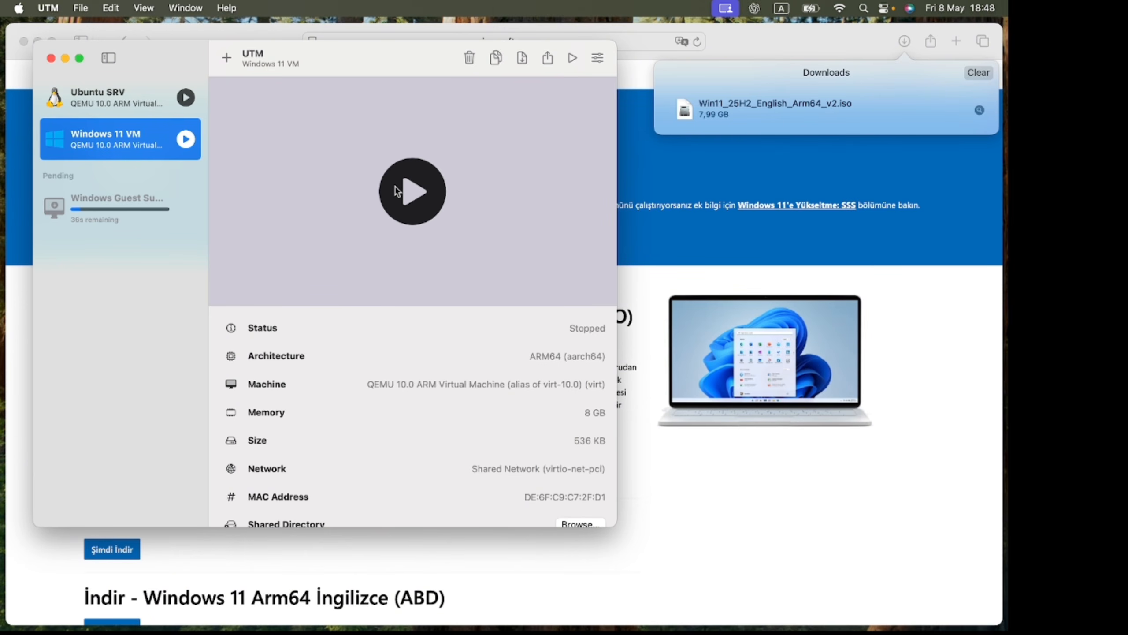
- Close the browser window and start the Windows 11 VM
click(24, 42)
drag(309, 51, 385, 73)
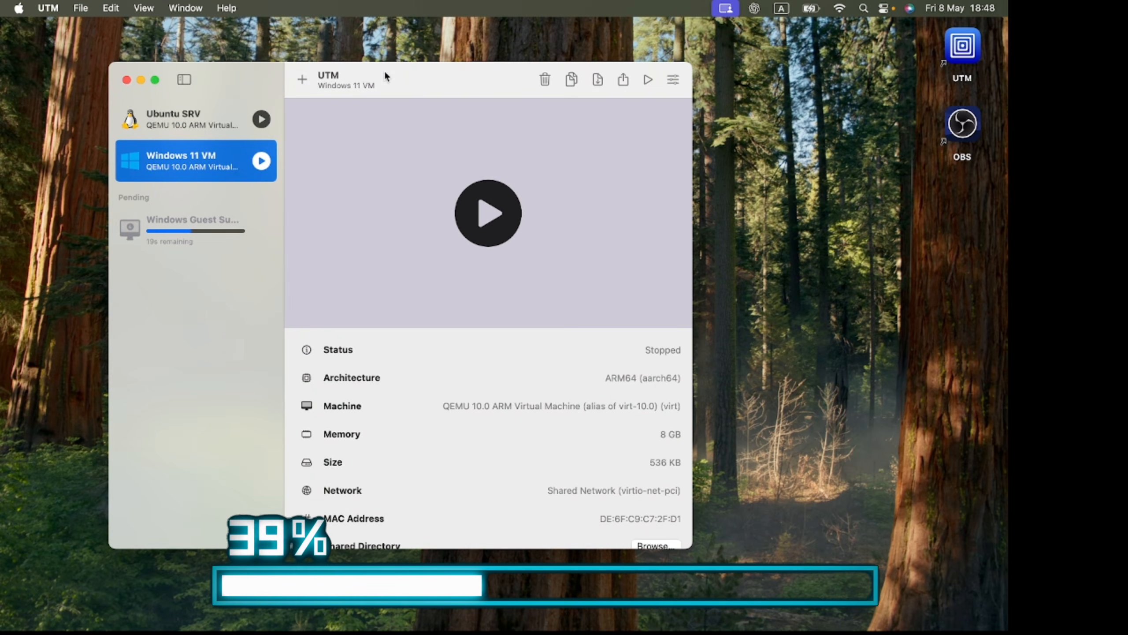
click(918, 149)
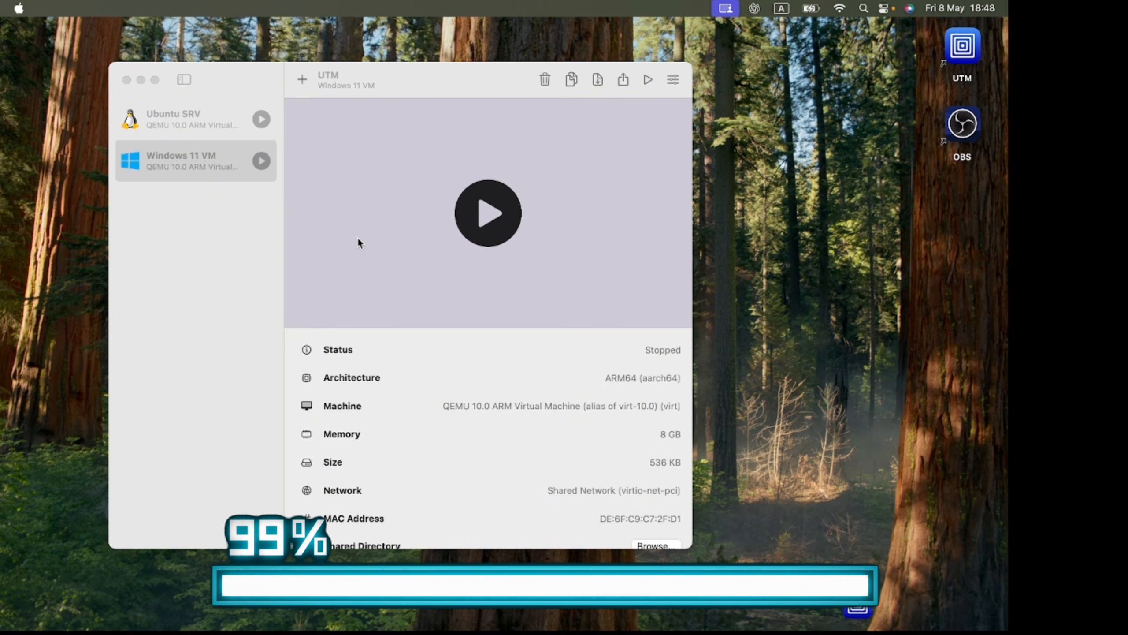
click(262, 160)
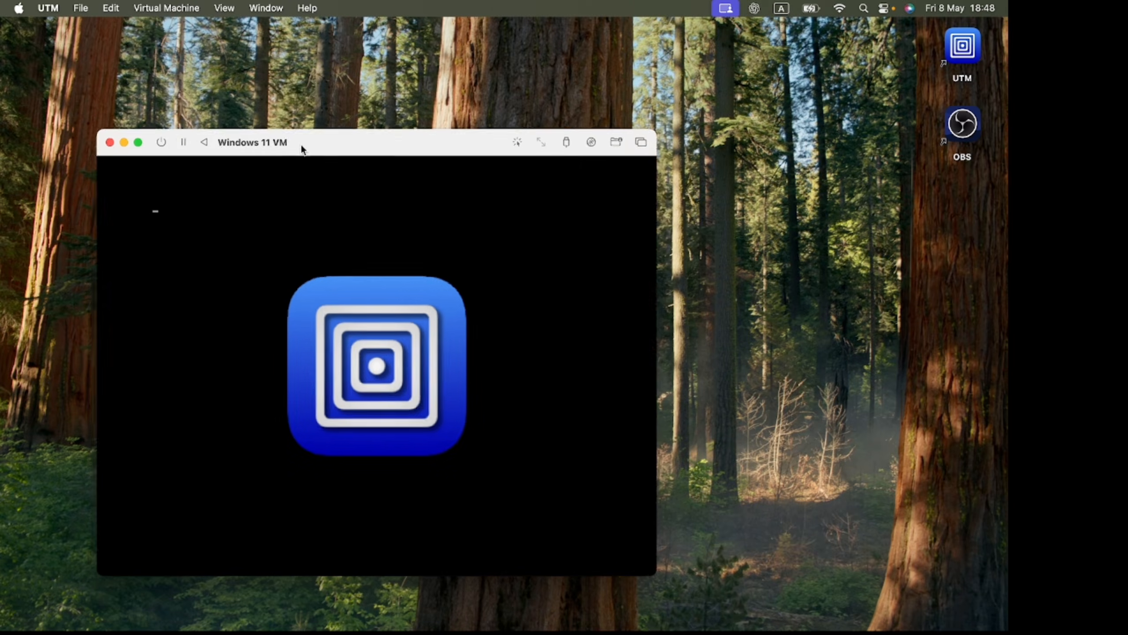
drag(301, 144, 361, 105)
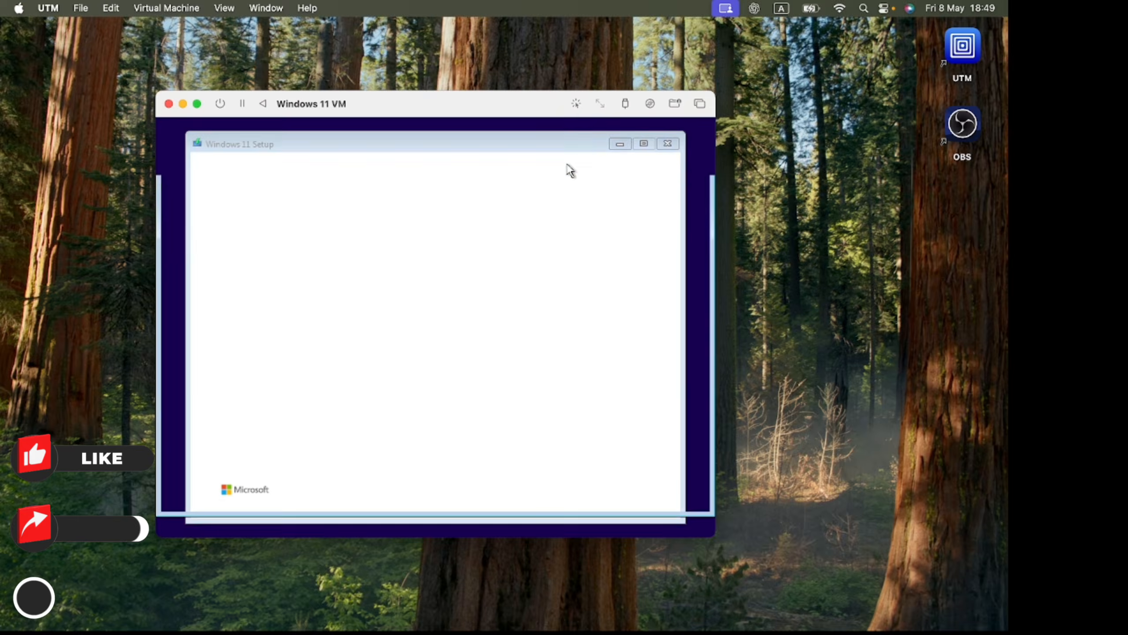
- Accept the default language and US keyboard settings in Windows 11 Setup
click(617, 489)
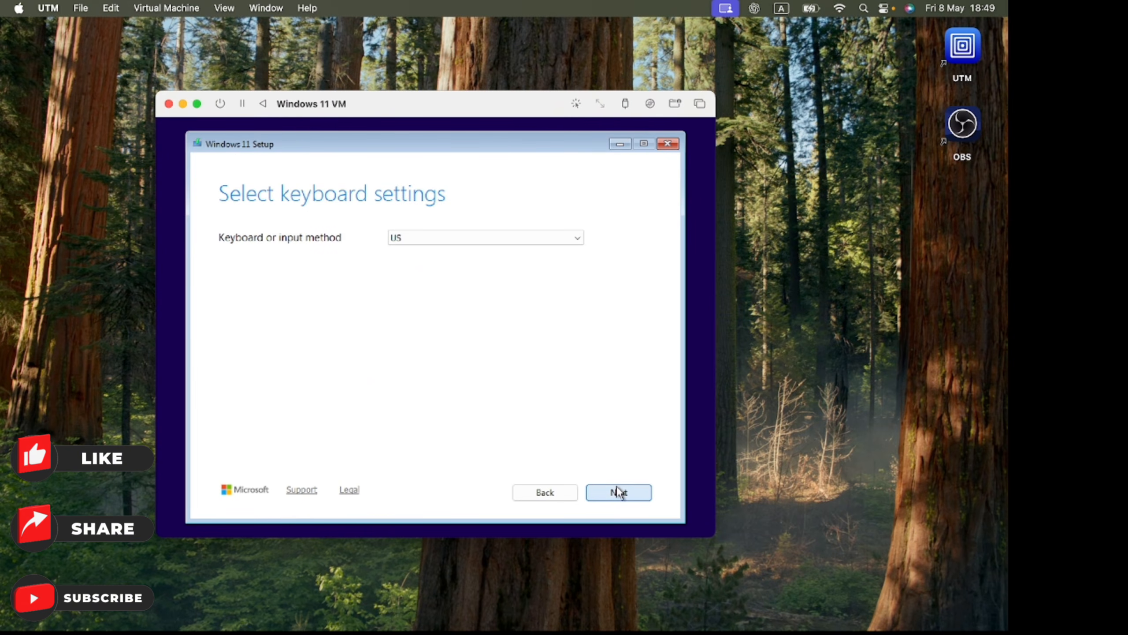
click(619, 491)
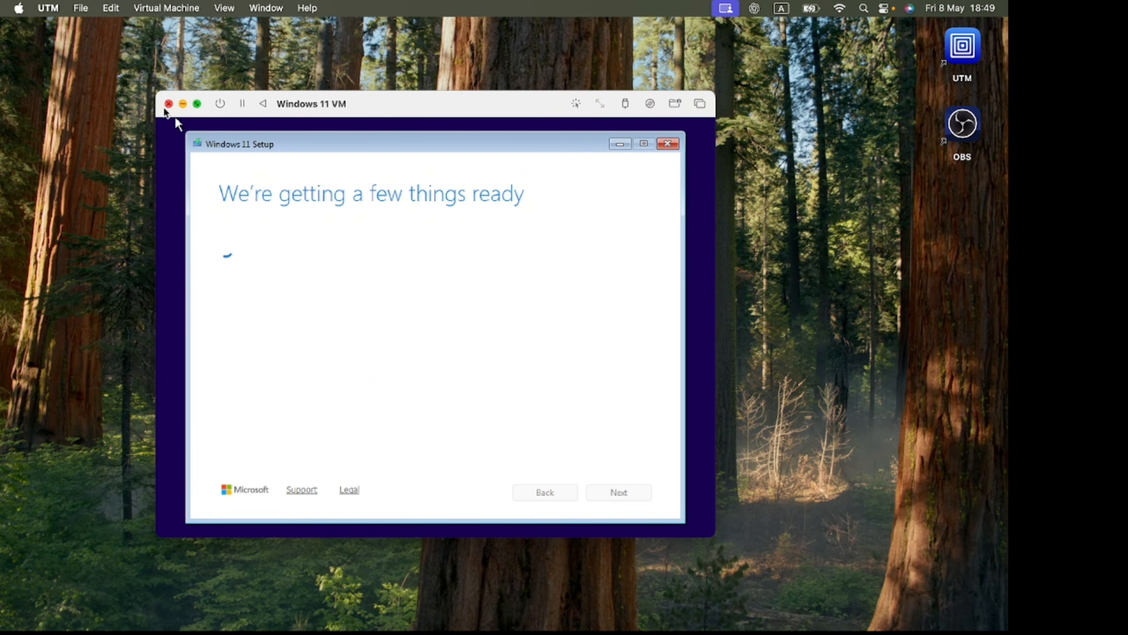
- Enlarge the VM window and skip entering a product key
drag(156, 92, 101, 63)
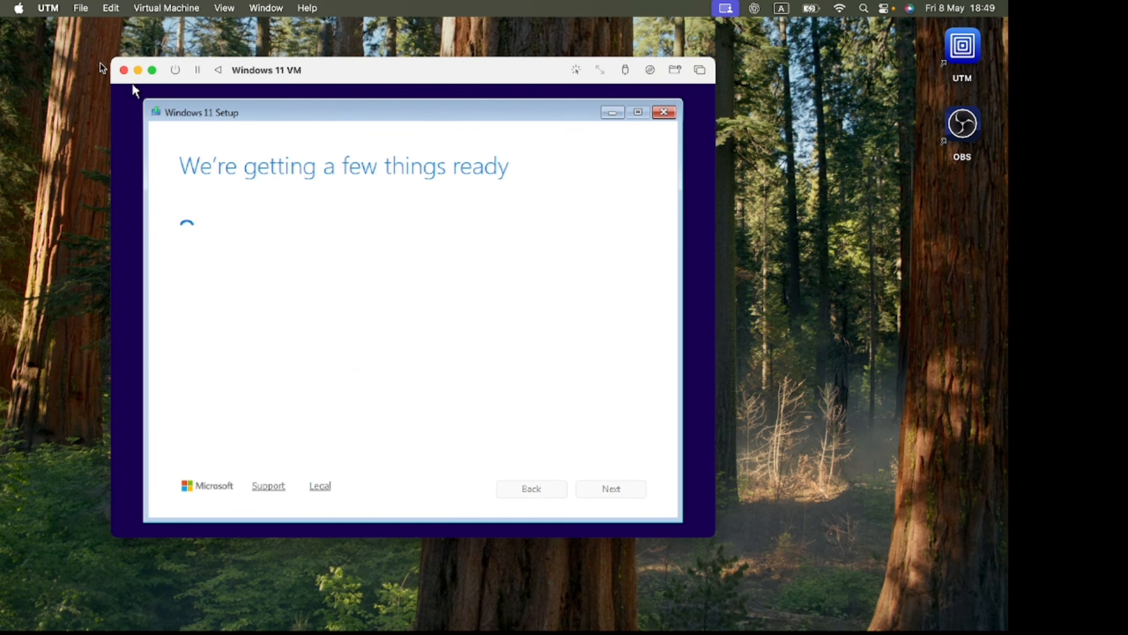
drag(715, 536, 809, 597)
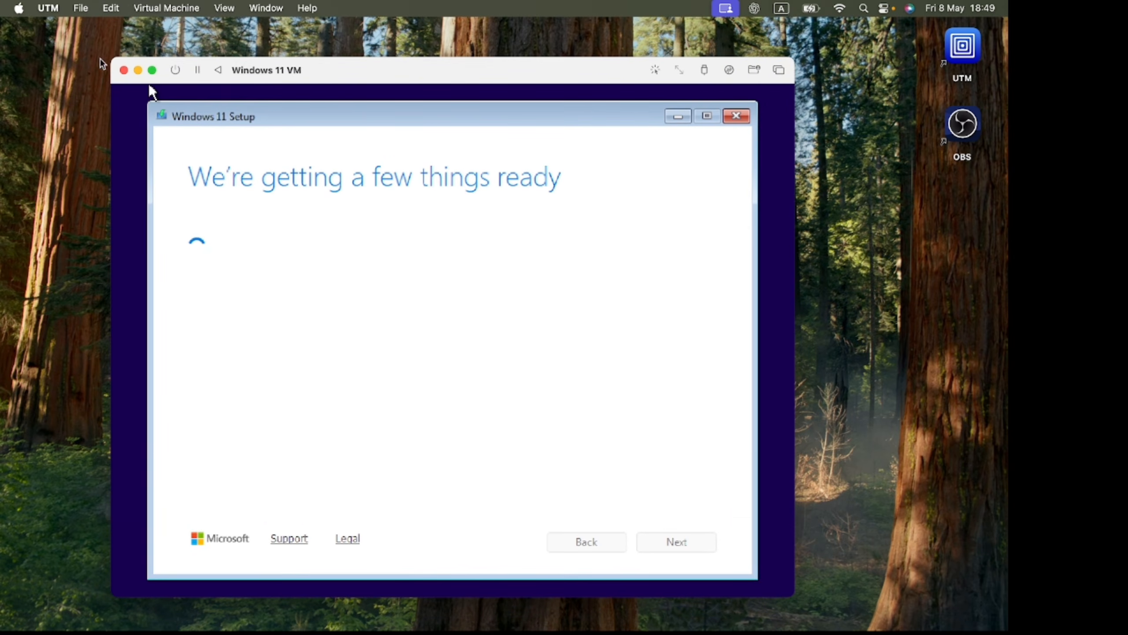
drag(109, 60, 38, 42)
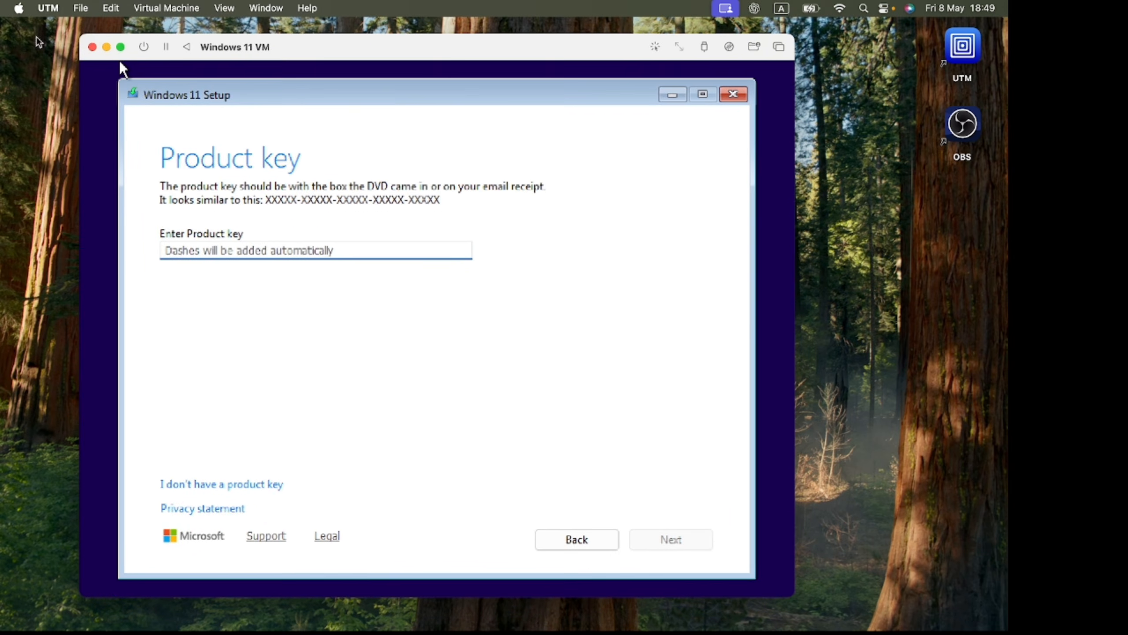
click(266, 484)
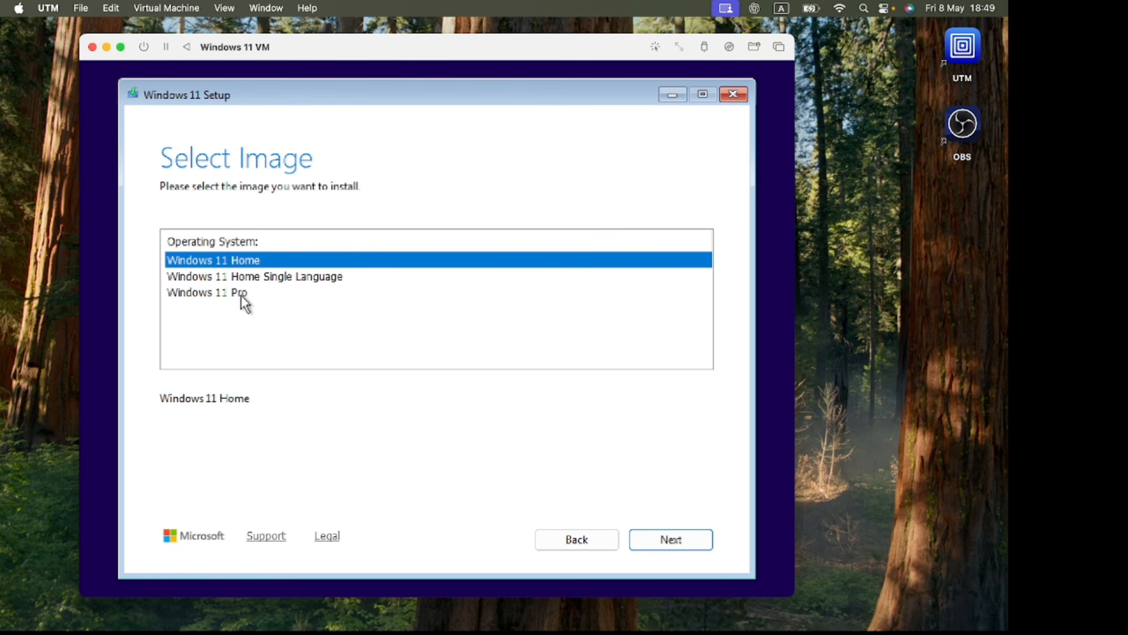
- Choose Windows 11 Pro as the image to install and accept the license terms
click(241, 294)
click(652, 541)
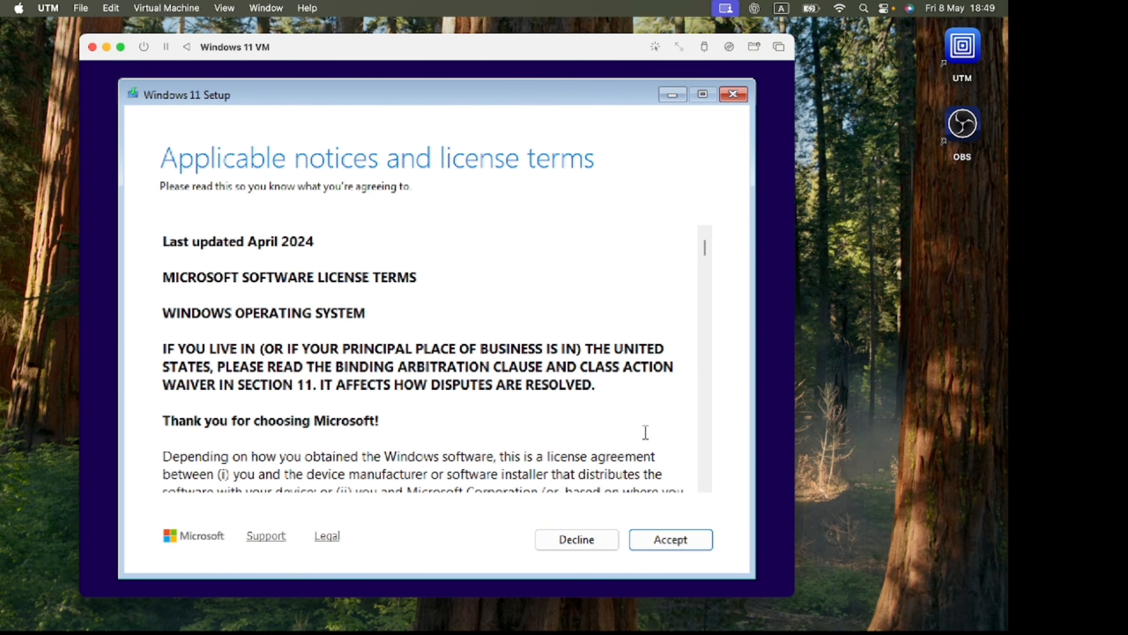
drag(704, 249, 704, 509)
click(691, 540)
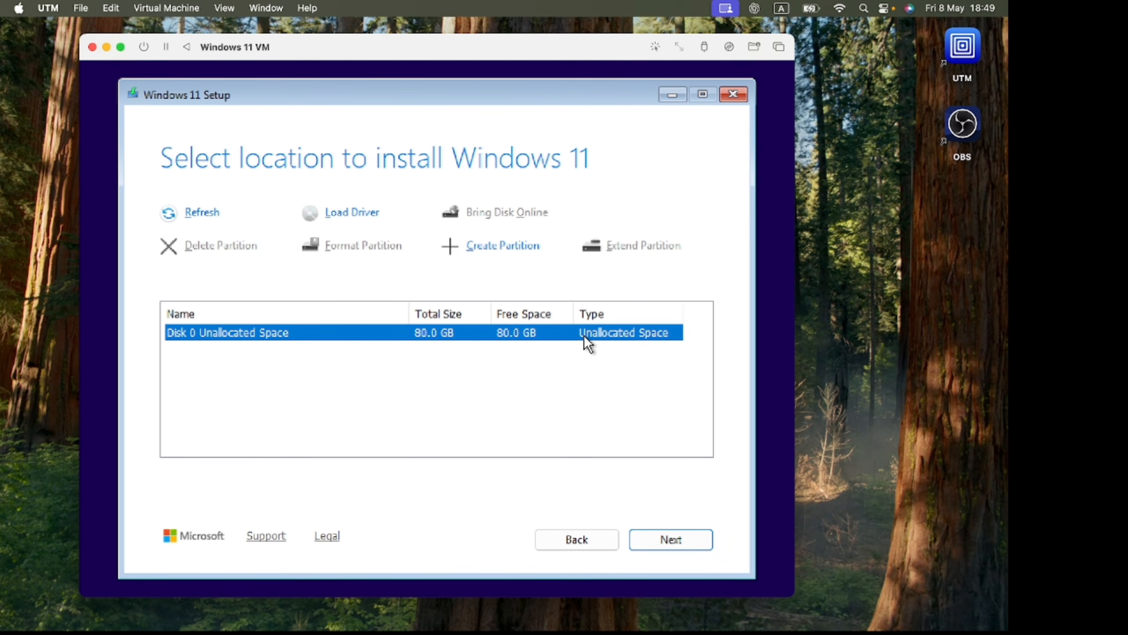
- Install onto Disk 0 Unallocated Space and confirm United States as the country or region
click(655, 536)
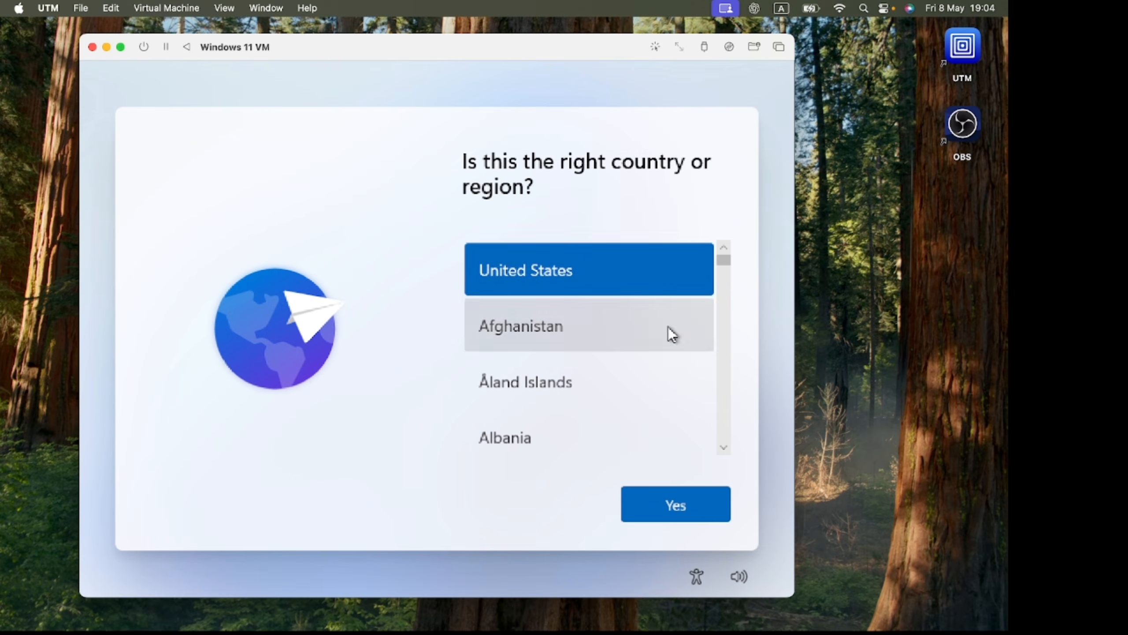
click(666, 512)
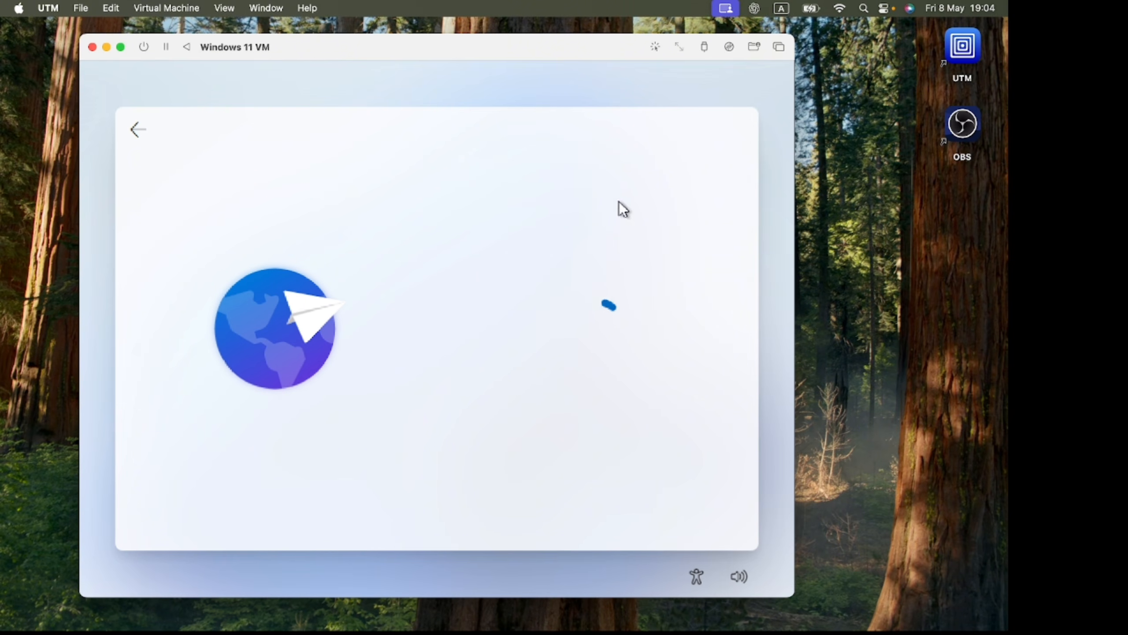
drag(500, 54, 451, 55)
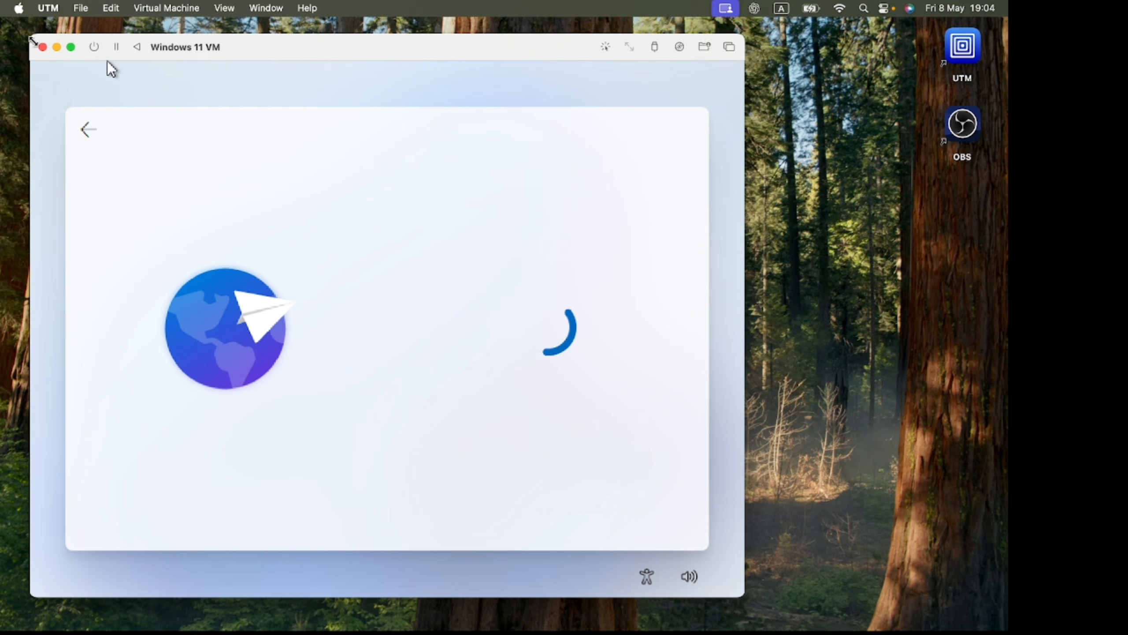
- Confirm the US keyboard layout and enter Windows 11 as the name of the device's user
drag(31, 35, 4, 18)
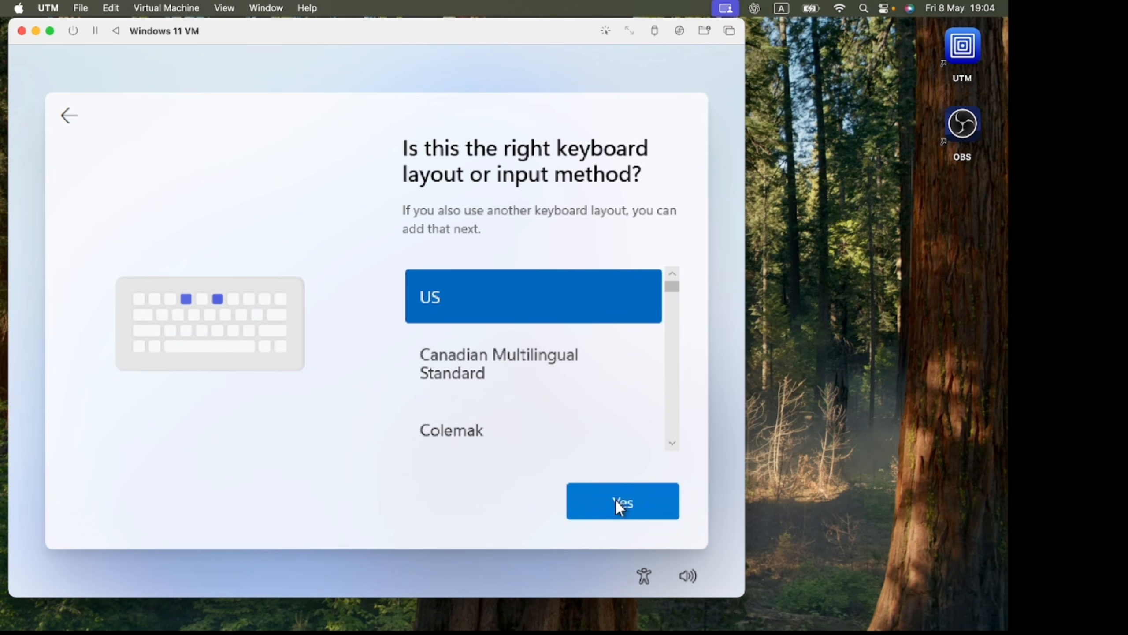
click(622, 504)
click(616, 500)
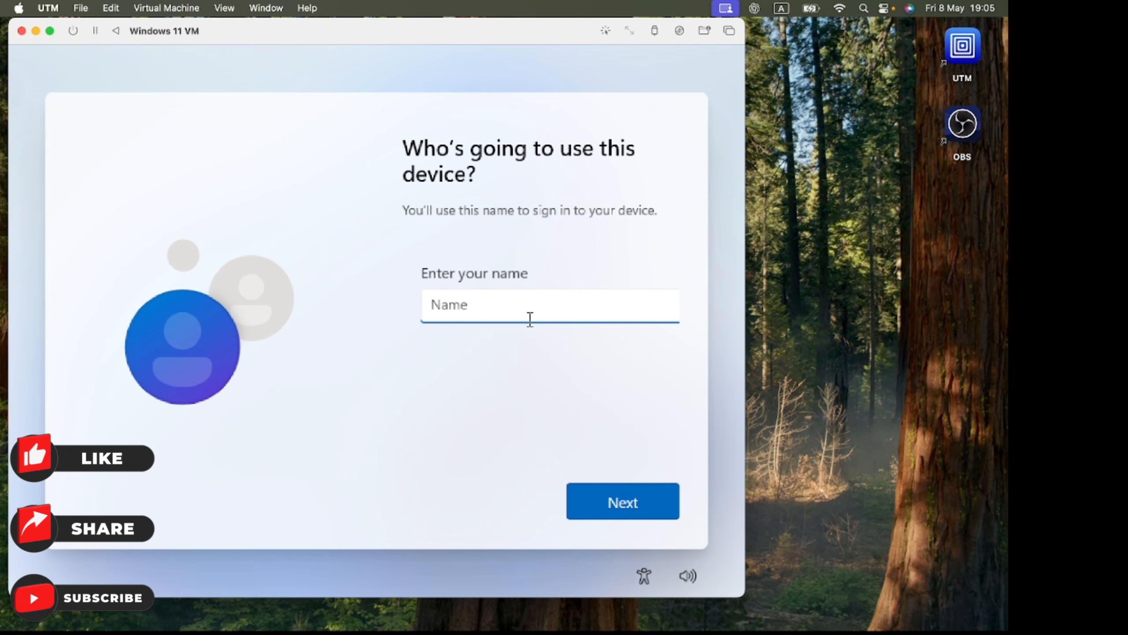
text(Windows 11)
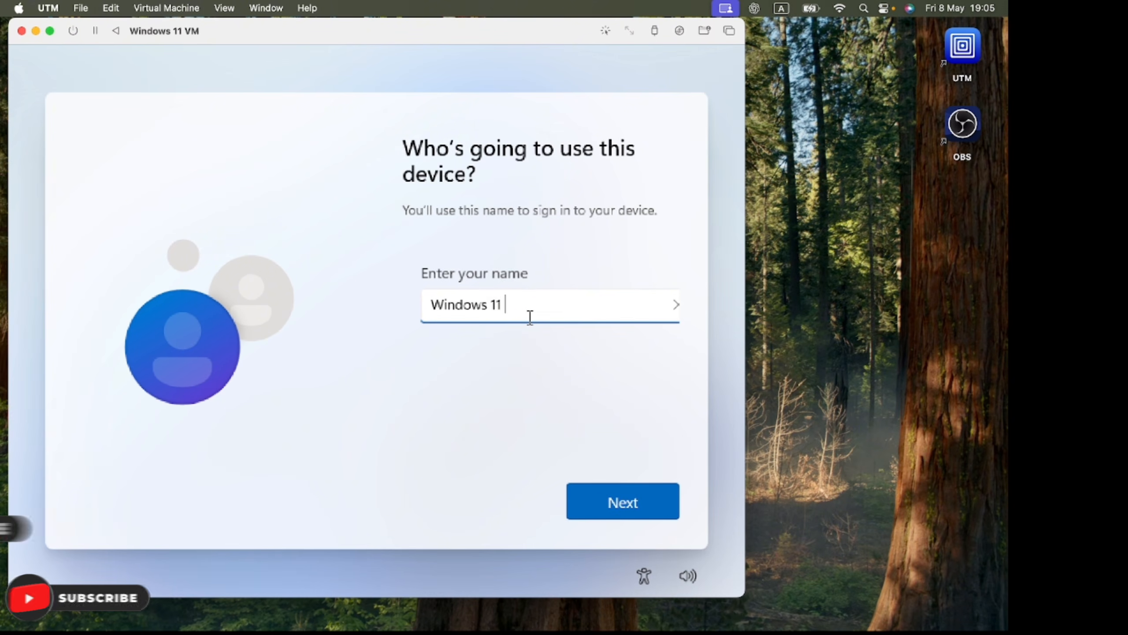
click(589, 504)
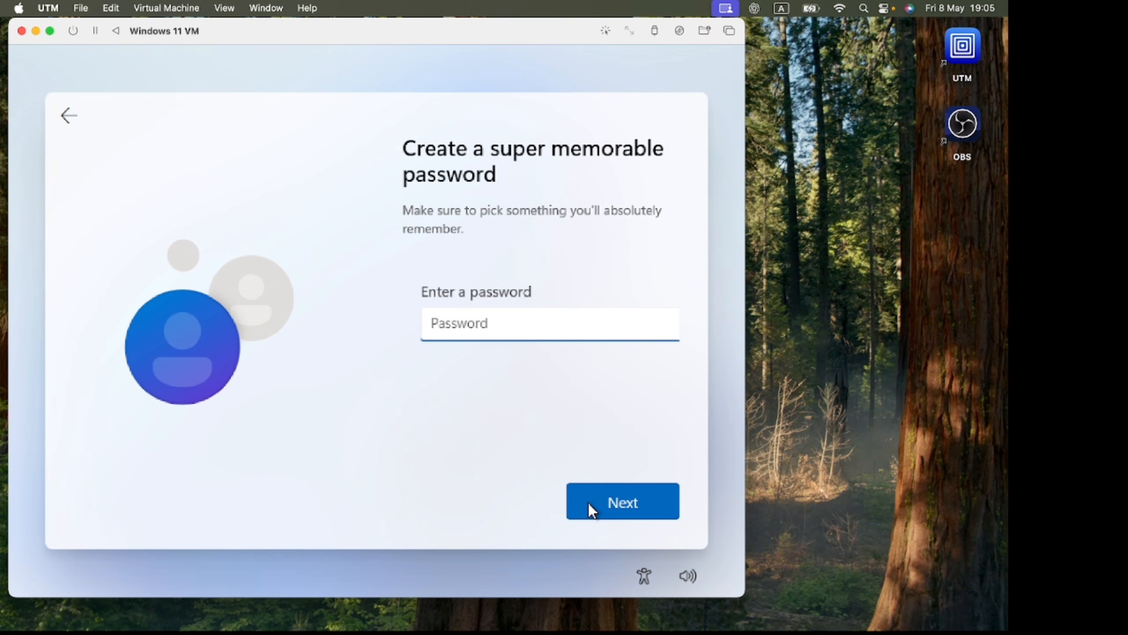
- Create the account password and enter it again to confirm it
text(1••••••••)
key(Return)
text(••••••••)
key(Return)
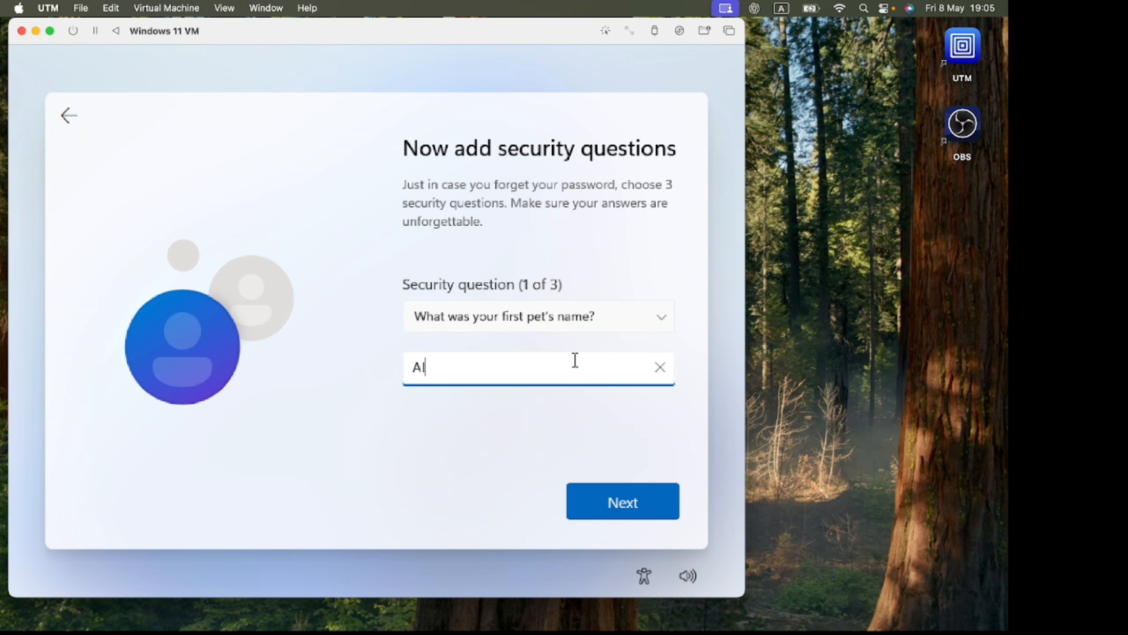
click(613, 317)
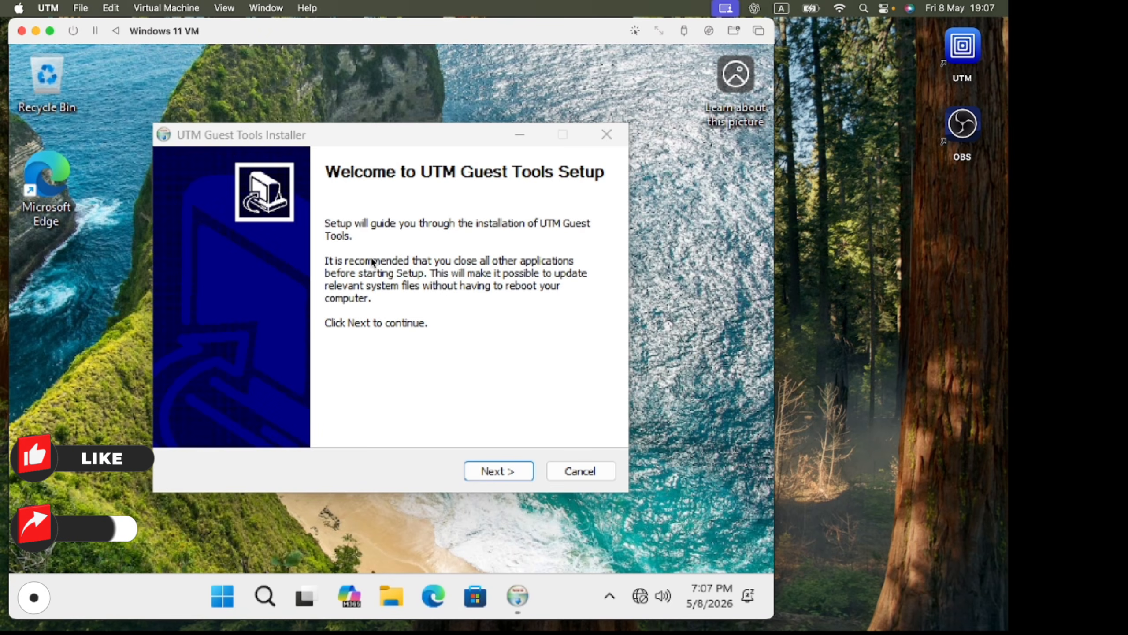
- Install UTM Guest Tools, accepting its license agreement and finishing the setup wizard
key(super)
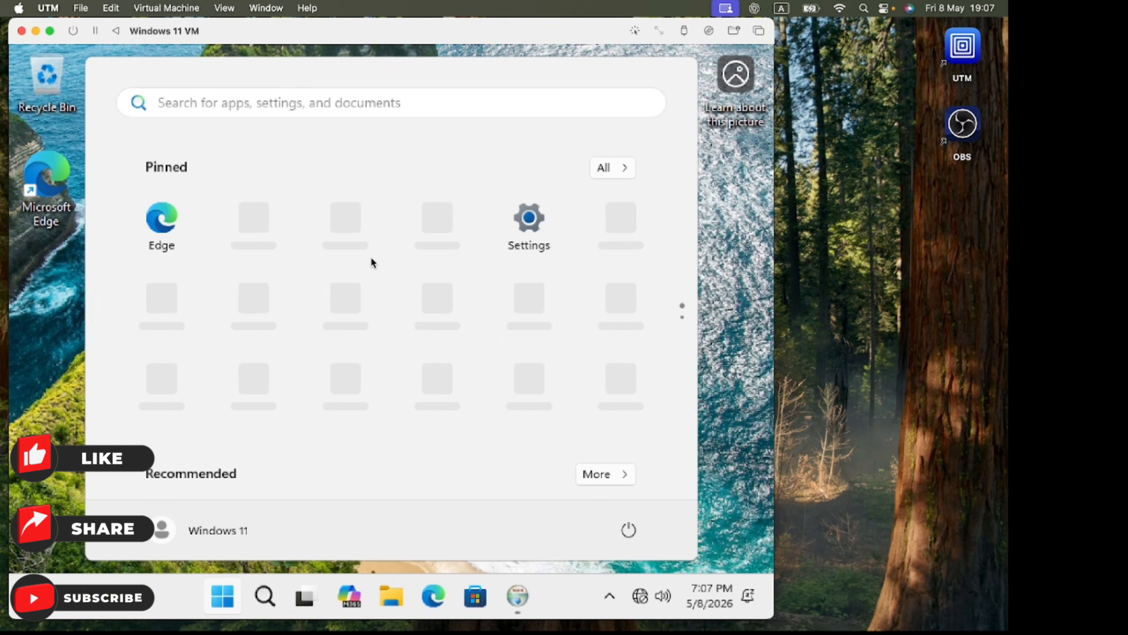
key(super)
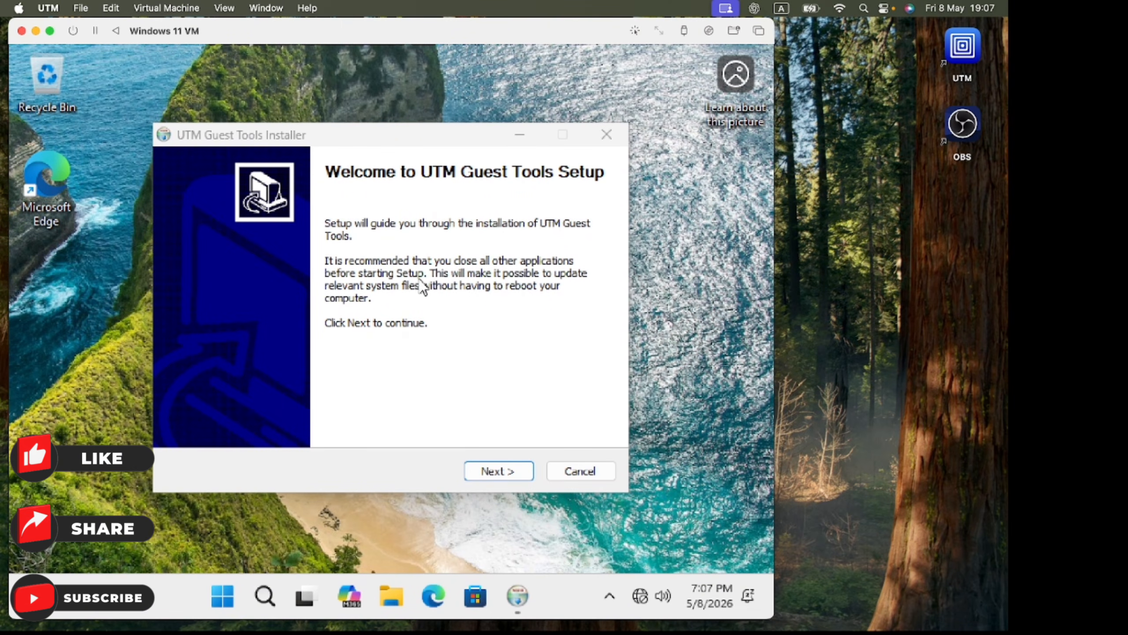
click(479, 469)
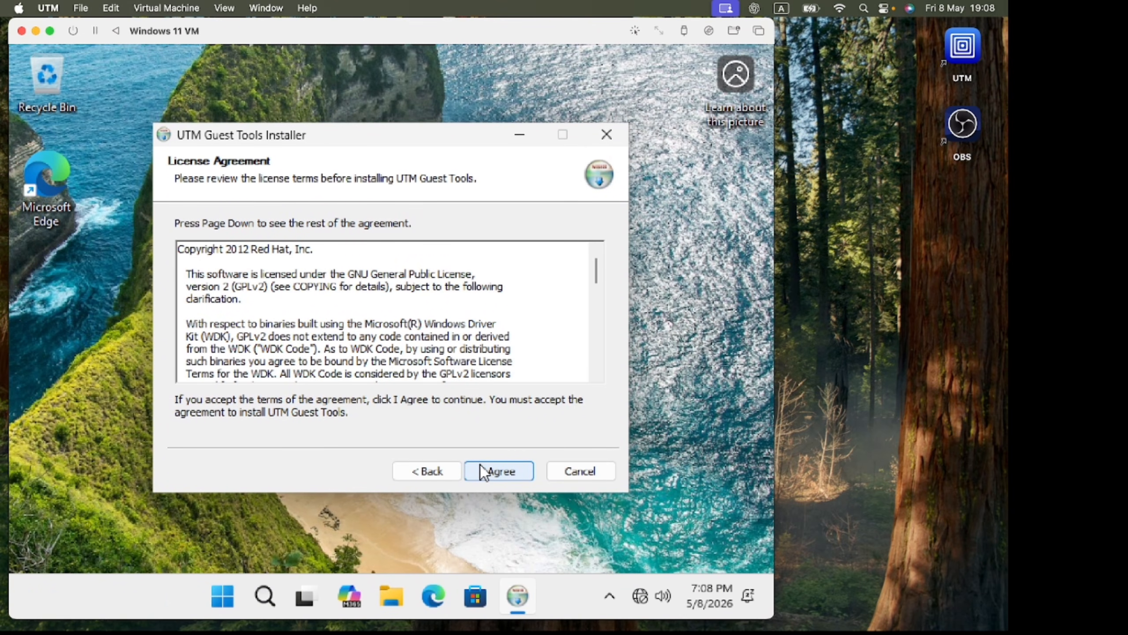
scroll(594, 270, down, 1)
drag(593, 269, 586, 376)
click(496, 471)
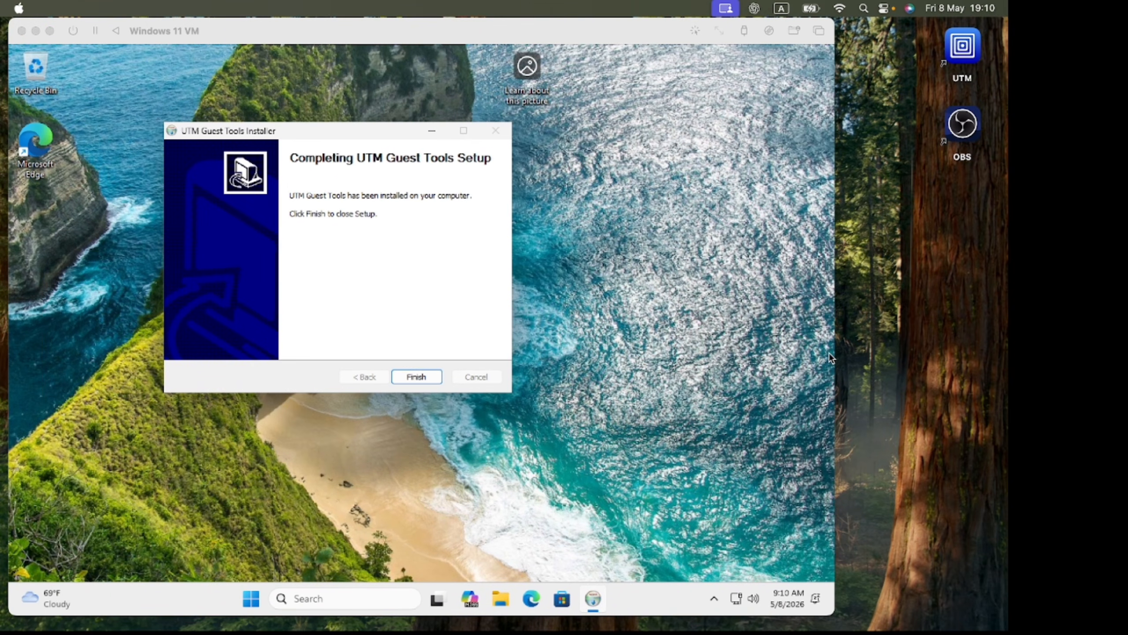
click(441, 366)
click(417, 377)
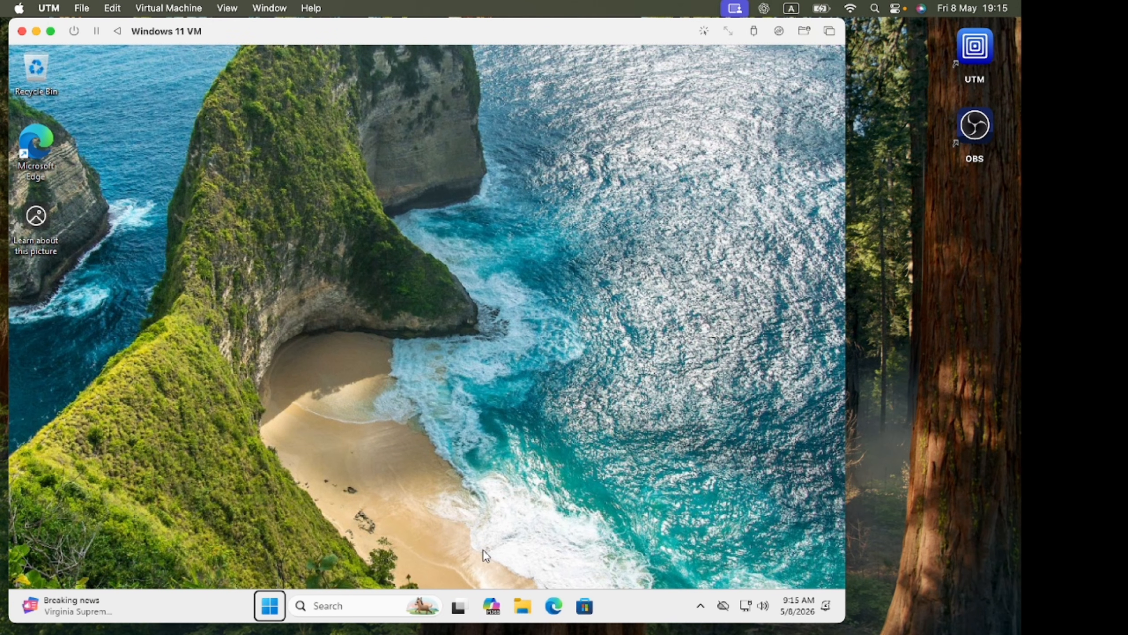
- Open an administrator Terminal and run ipconfig to check the VM's network configuration
key(super+x)
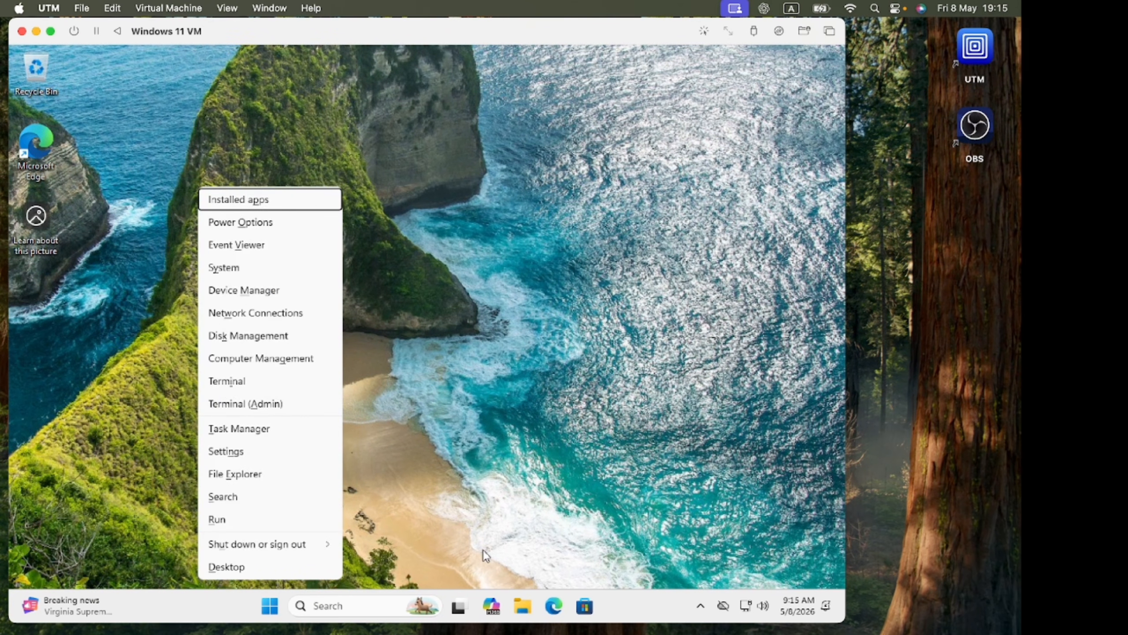
click(296, 405)
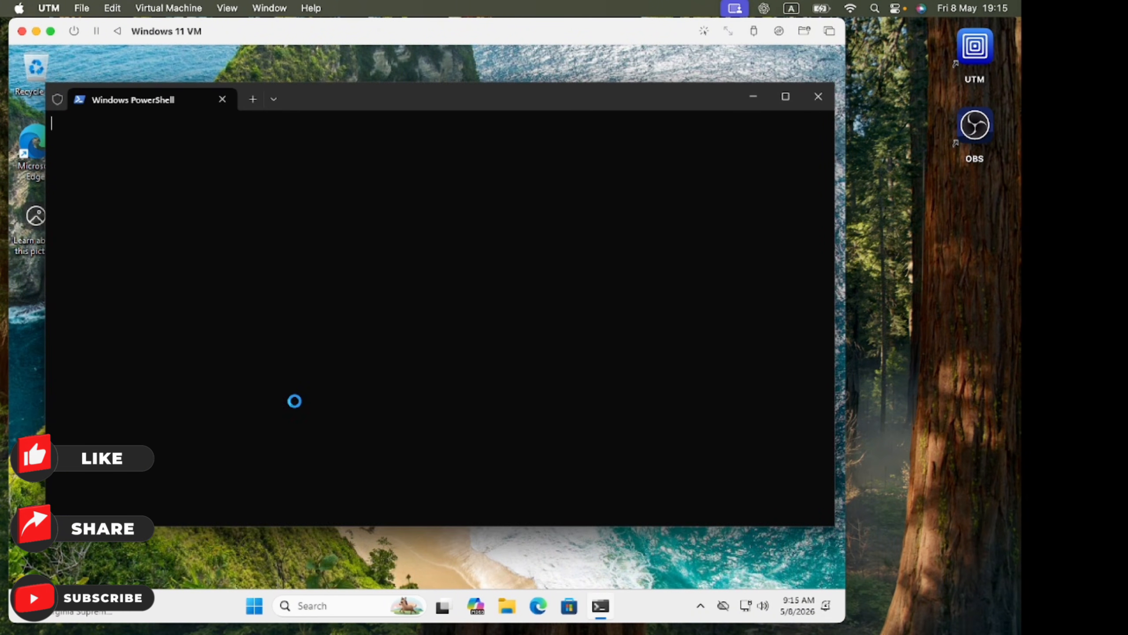
text(ipco)
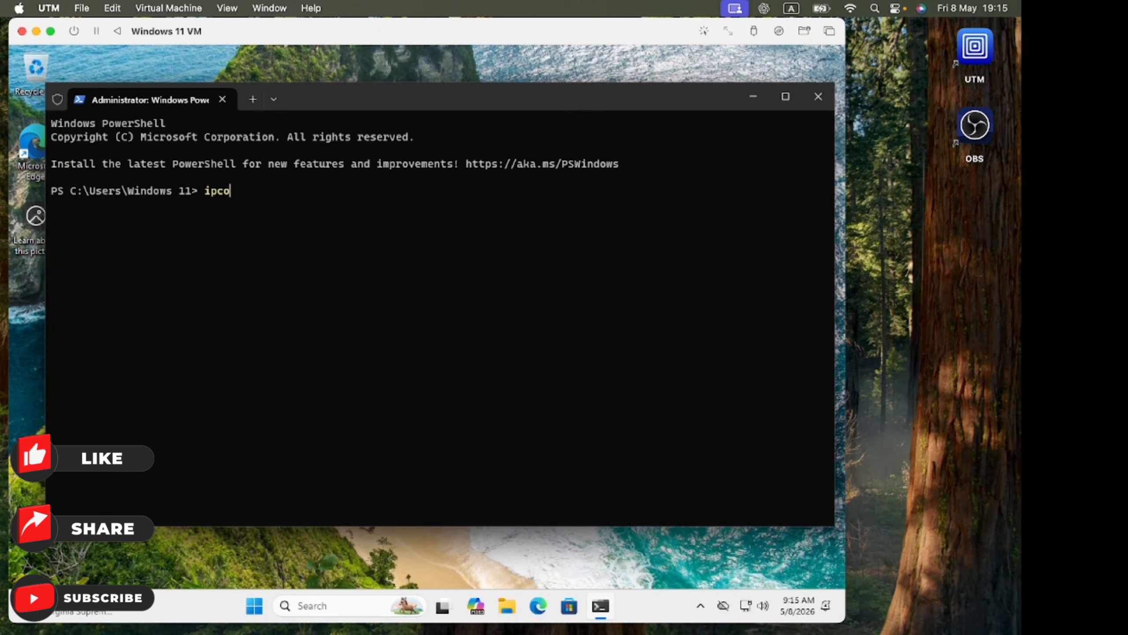
text(nfig)
key(Return)
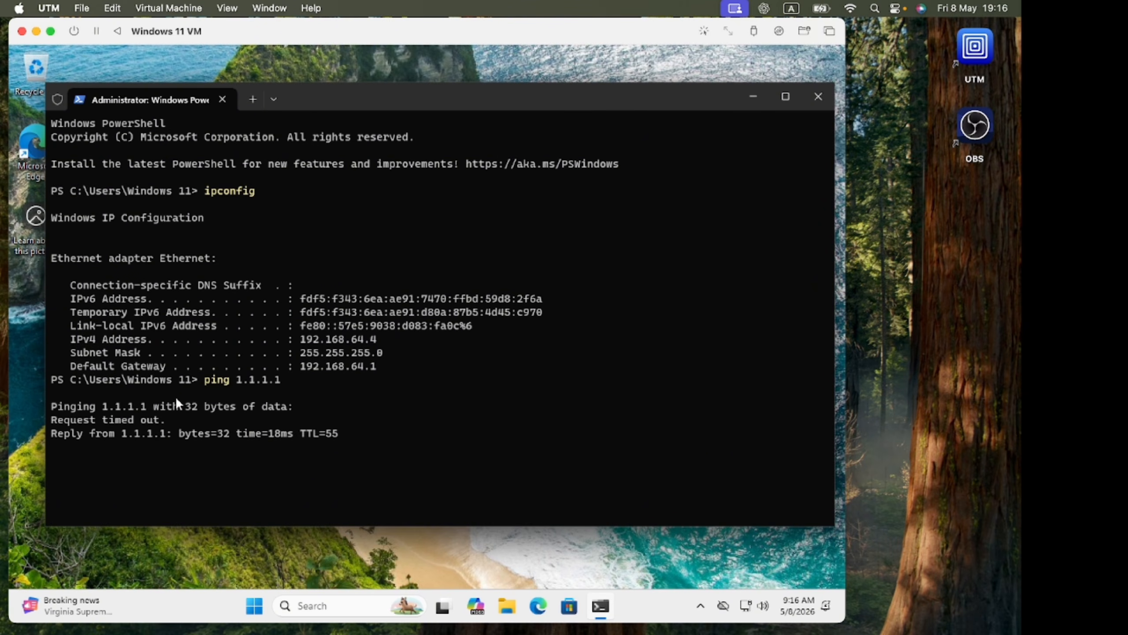
- Ping 1.1.1.1 twice to test the VM's internet connectivity
key(Return)
key(Up)
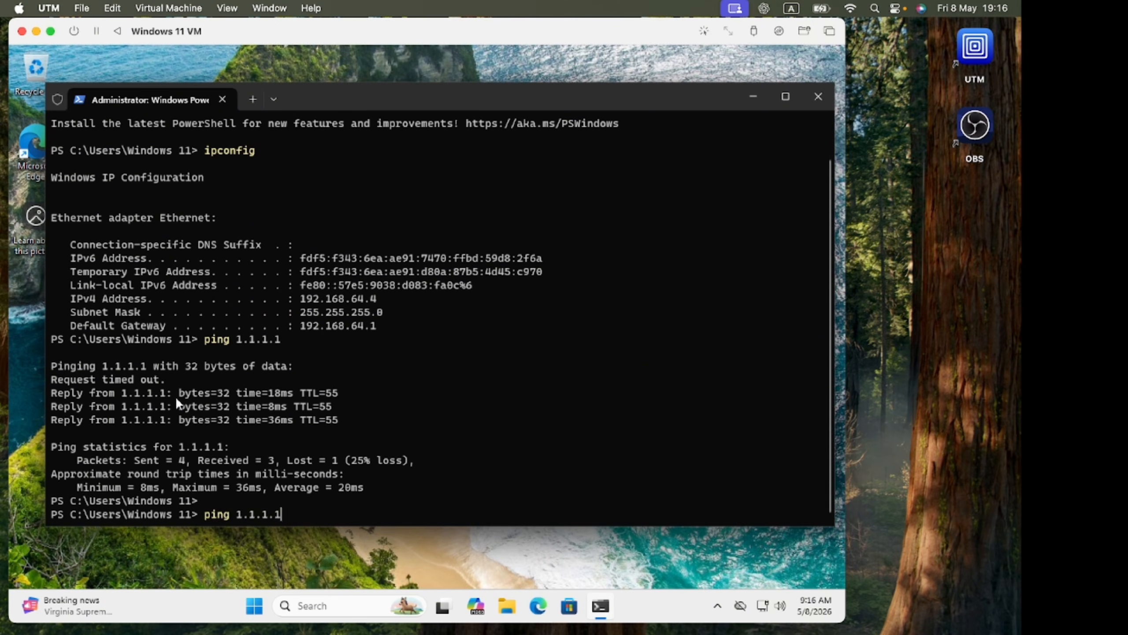
key(Return)
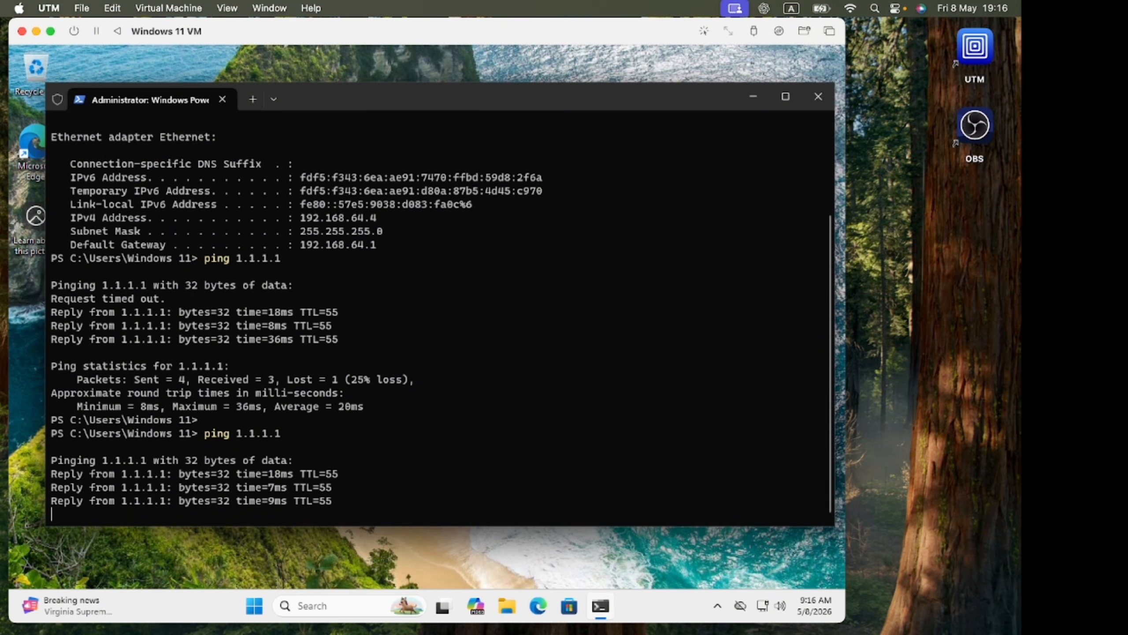
- Run winver to display the About Windows dialog and close the Terminal window
key(Return)
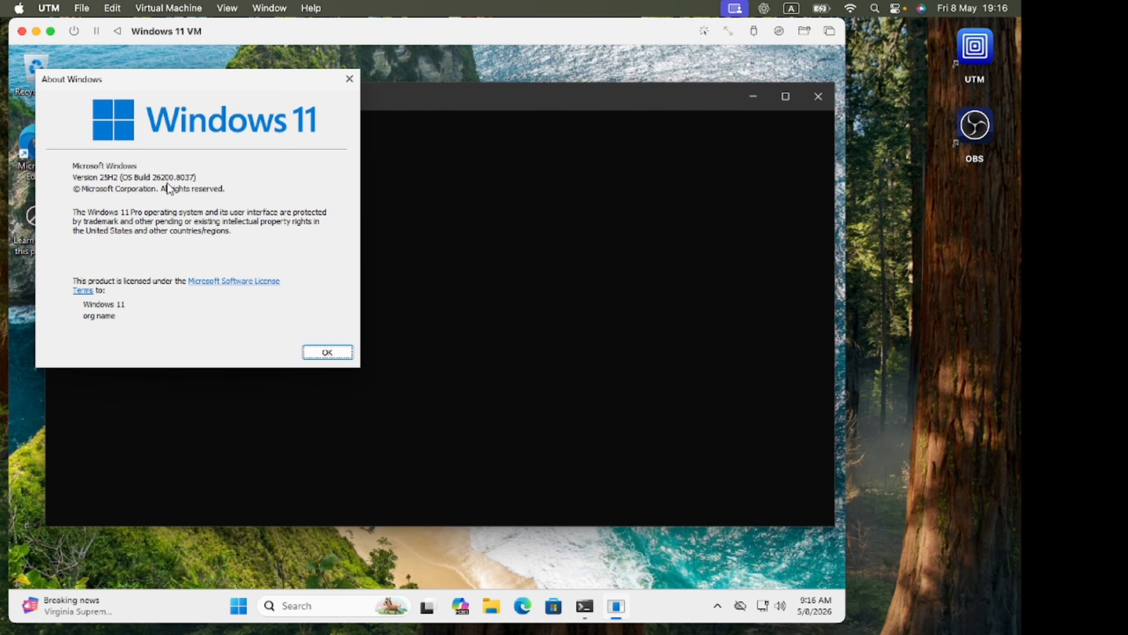
drag(170, 77, 354, 119)
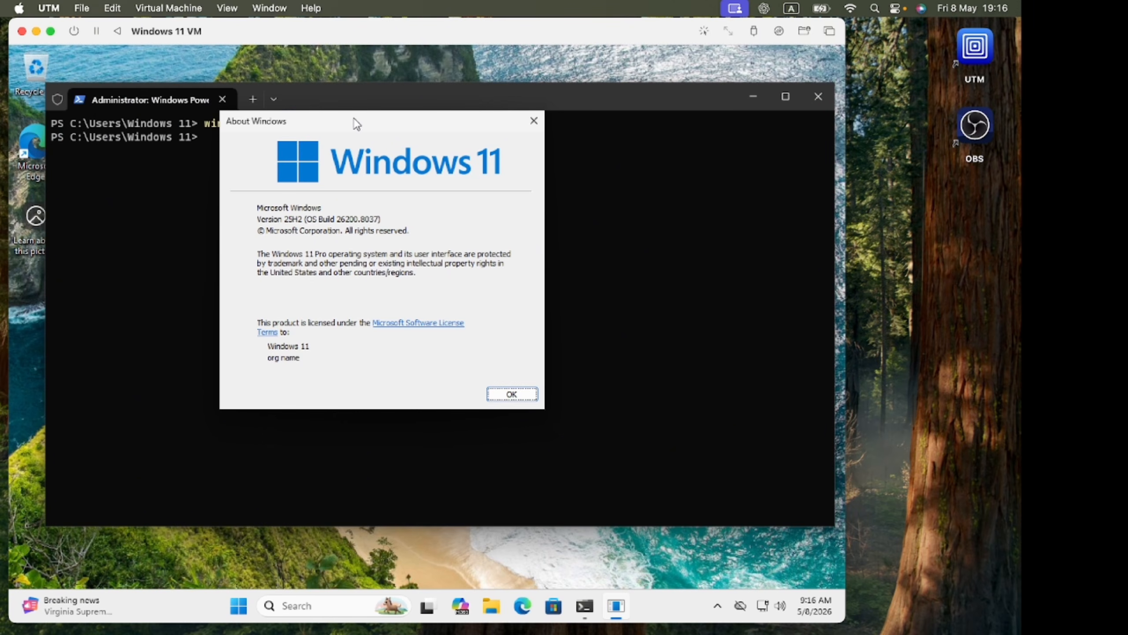
click(804, 99)
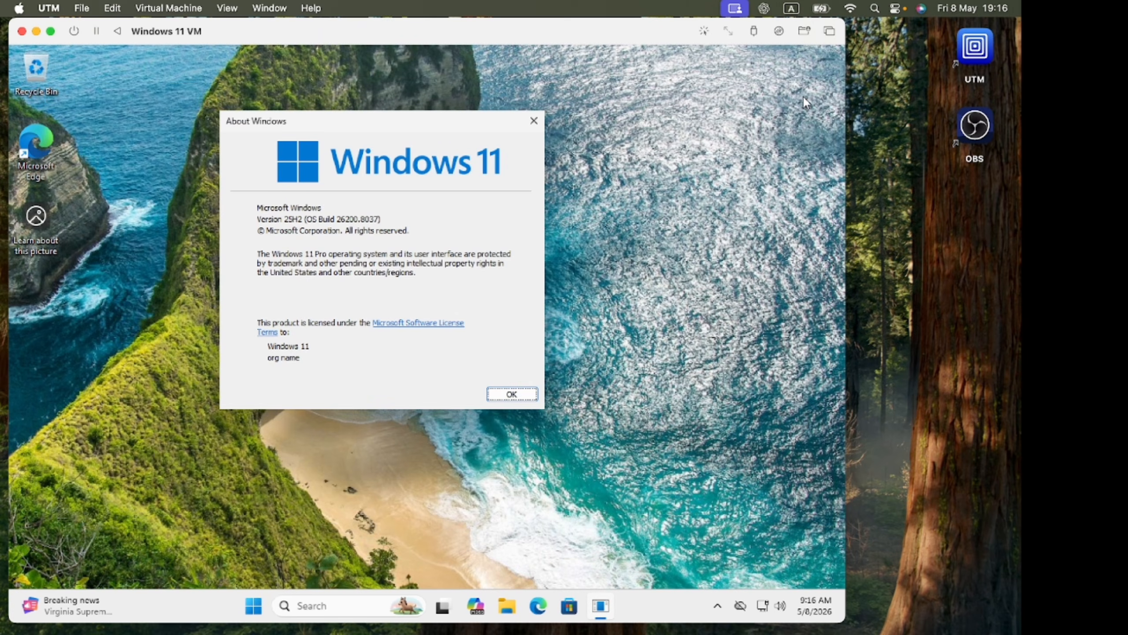